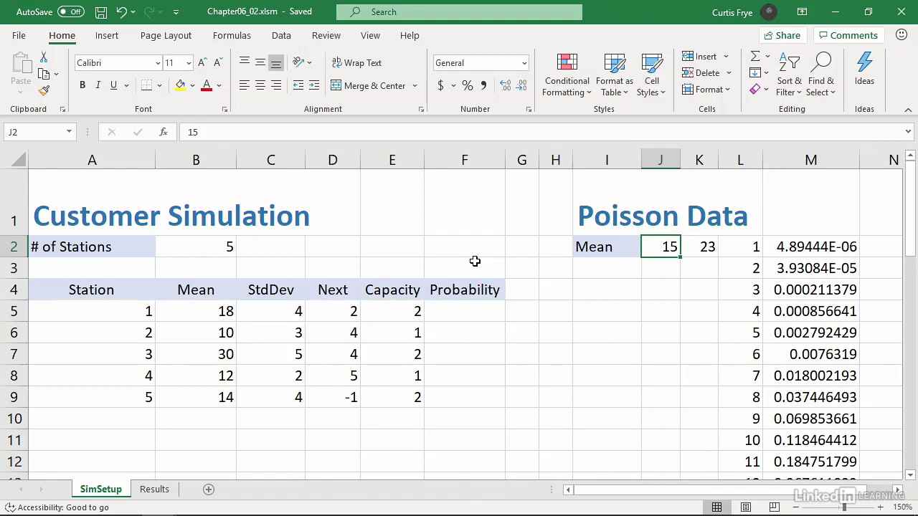
Step: Enter the Probability values 1, 0.85, 0.15, 1 and 1 for stations 1 through 5 in cells F5:F9
left_click(473, 312)
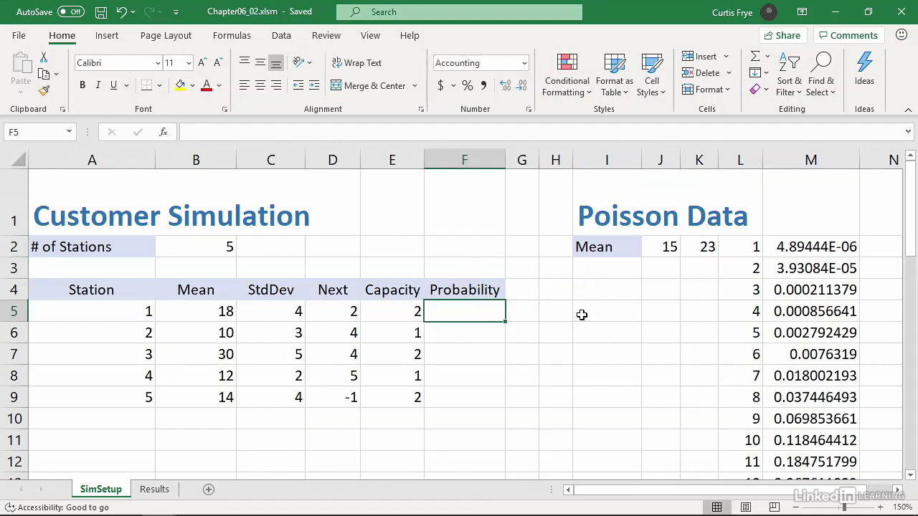
type("1")
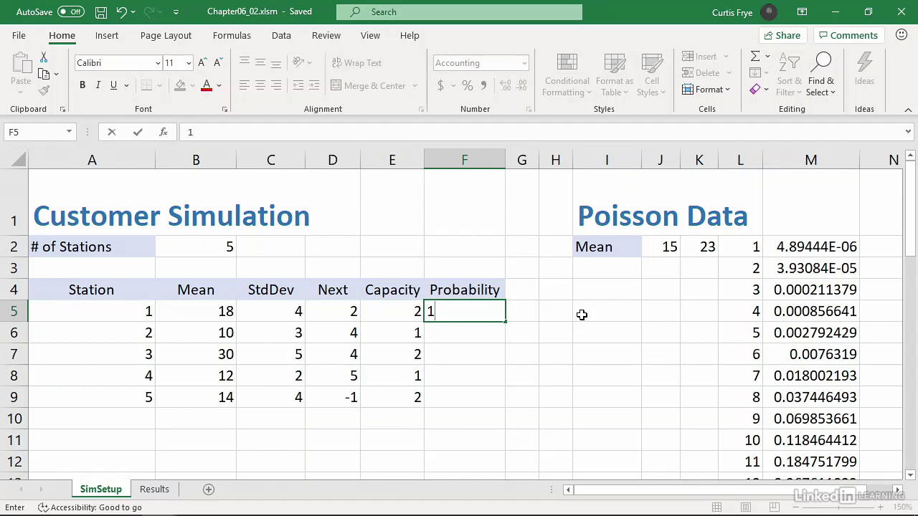
key("Return")
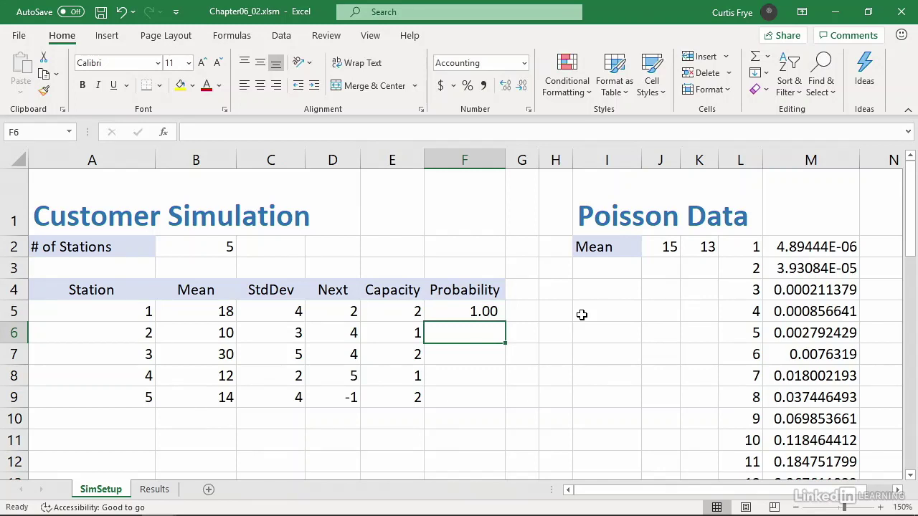
type("0.85")
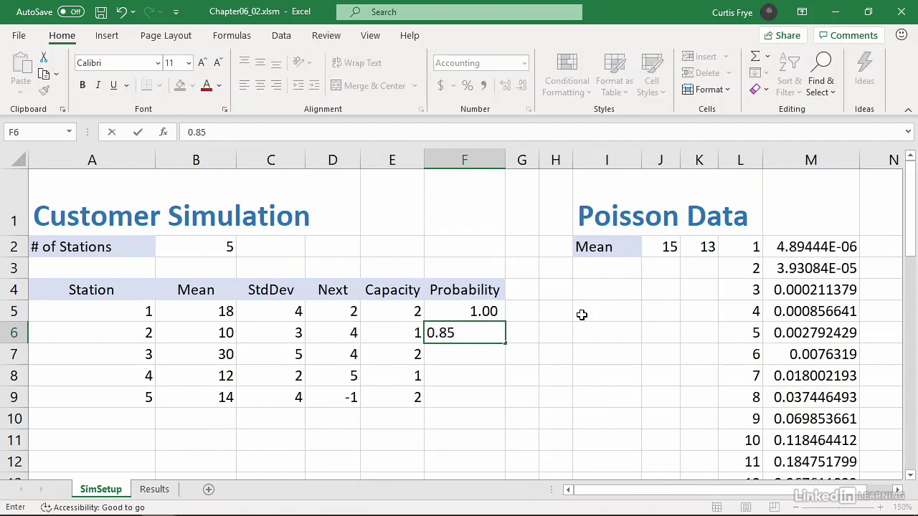
key("Return")
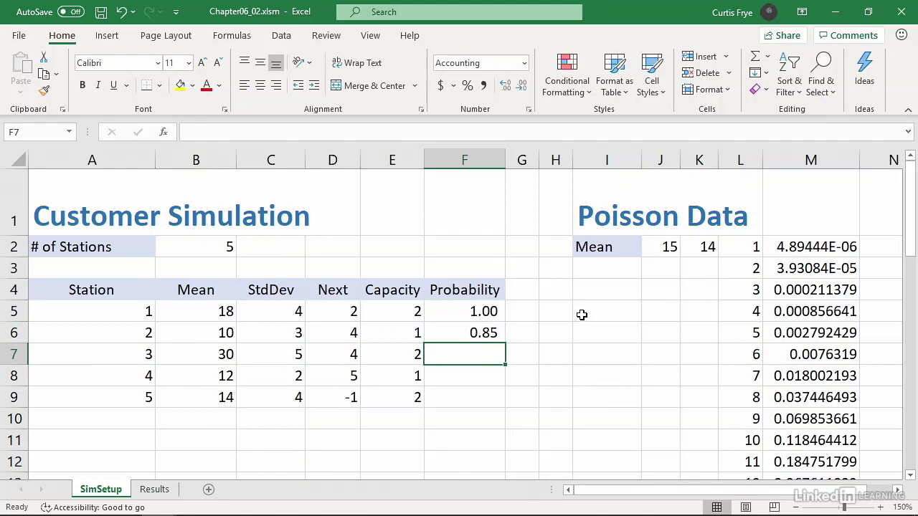
type("0.15")
key("Return")
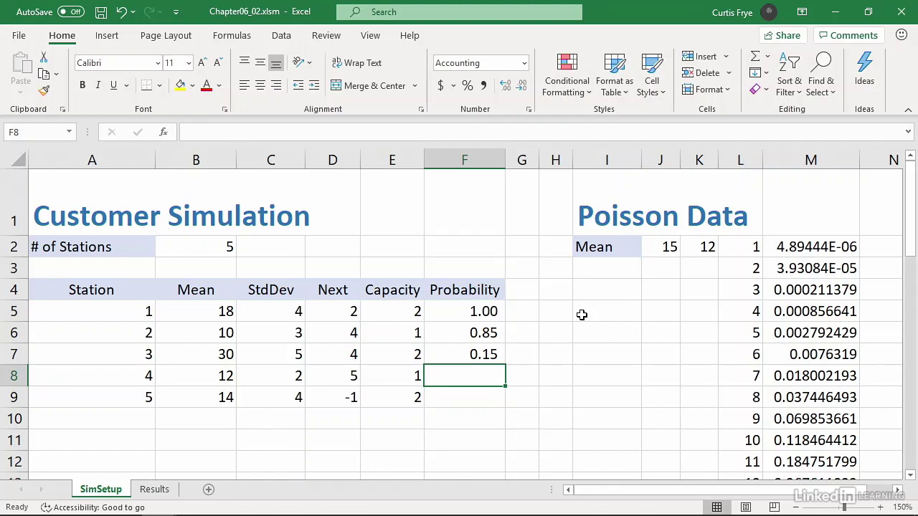
type("1")
key("Return")
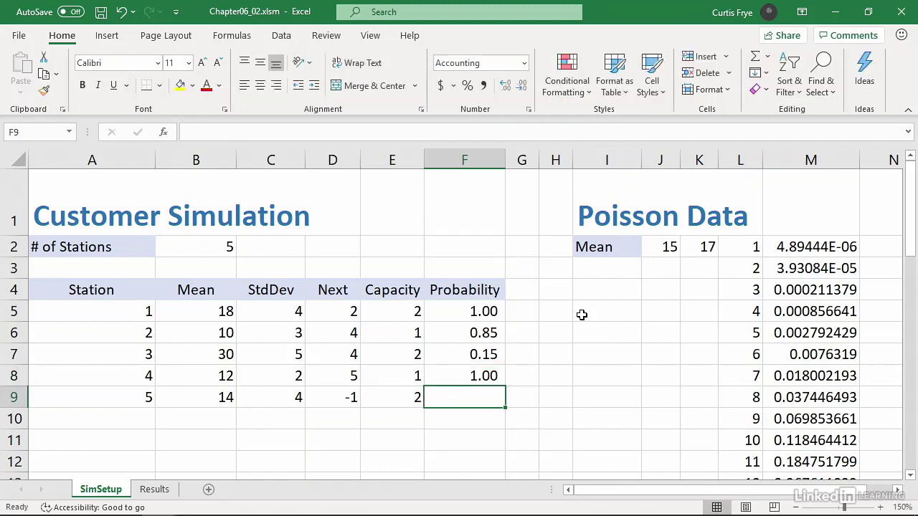
type("1")
key("Return")
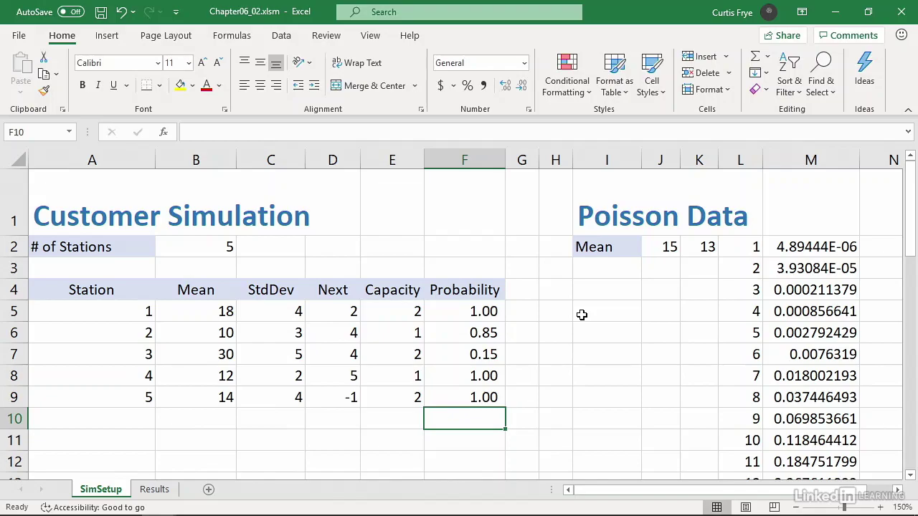
Step: Switch to the Visual Basic editor and review the Probability variable and property code in the CStation class module
key("alt+F11")
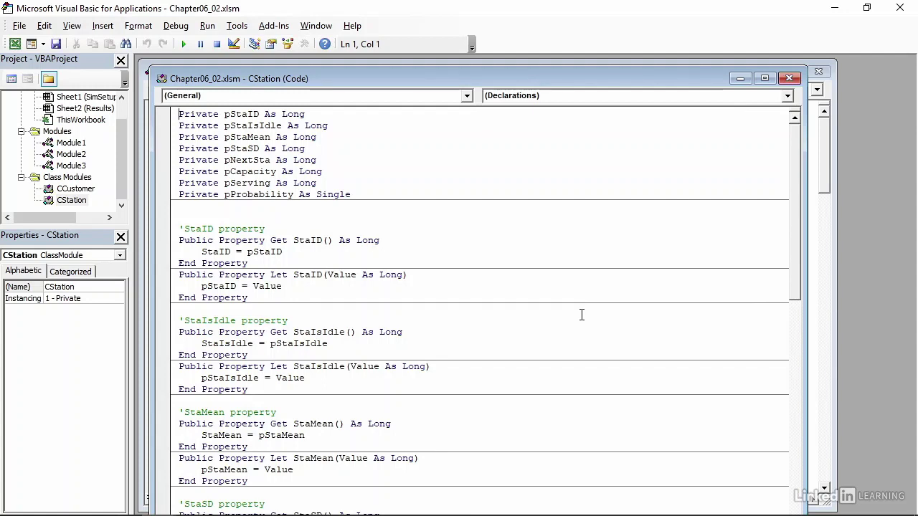
left_click(380, 195)
left_click_drag(796, 168, 801, 393)
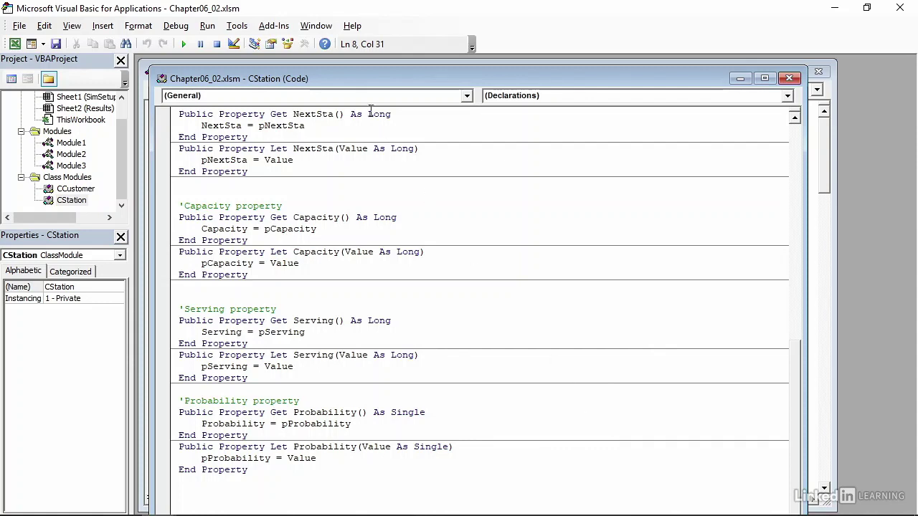
Step: In Module2's AddMoreStations, add the comment 'Skip next station based on probability given in SimSetup worksheet below the conditional processing notes
left_click(316, 27)
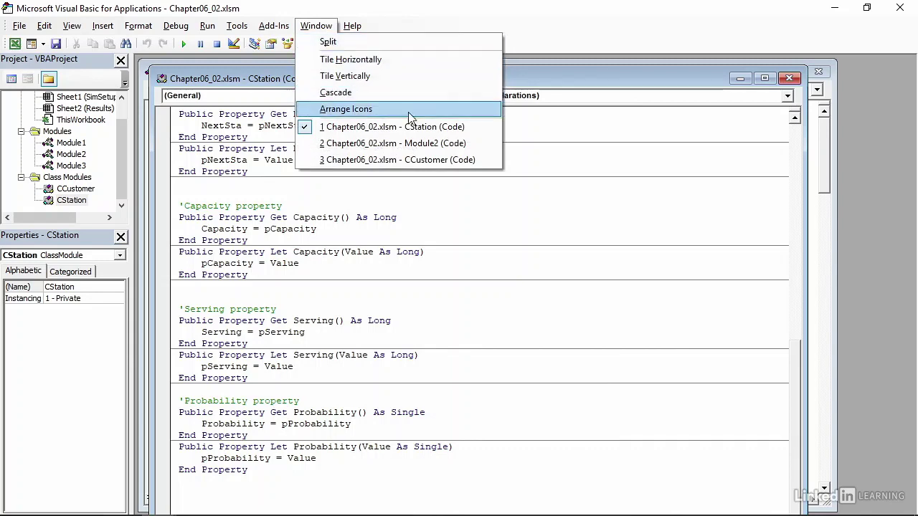
left_click(424, 145)
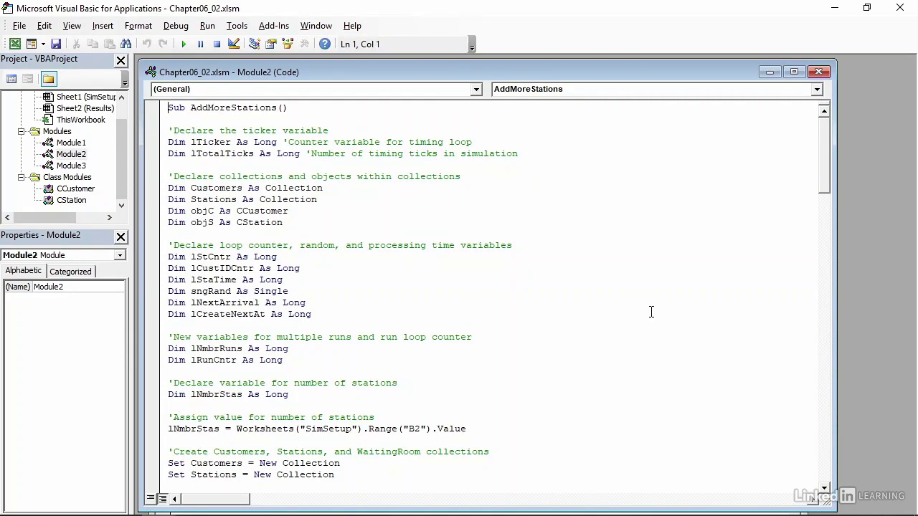
scroll(575, 238, "down", 10)
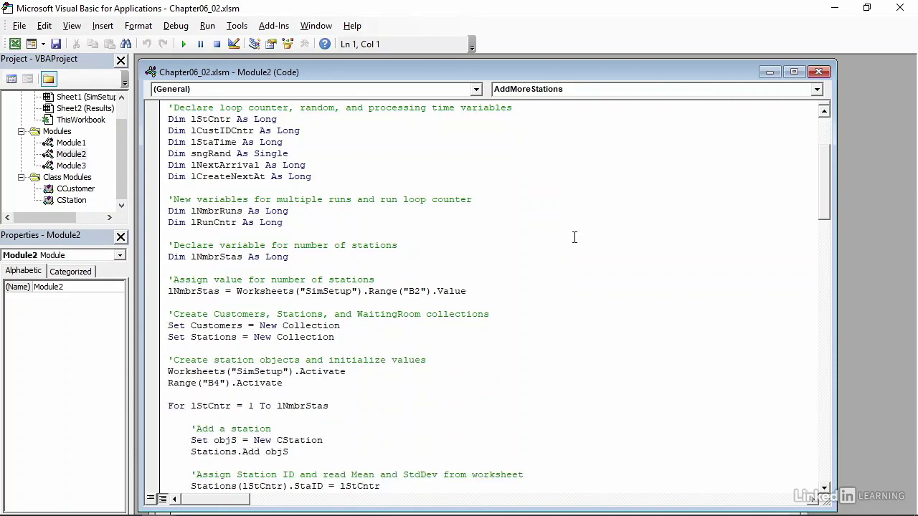
scroll(575, 238, "down", 11)
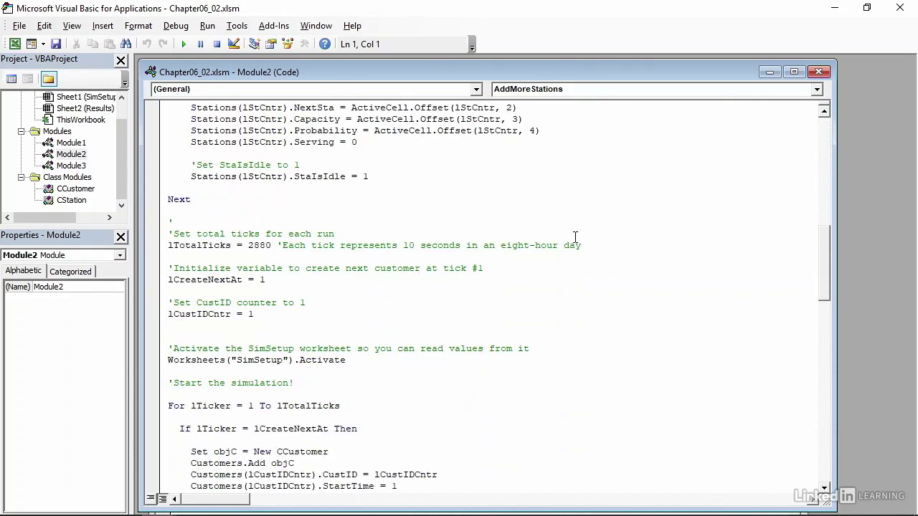
scroll(575, 238, "down", 10)
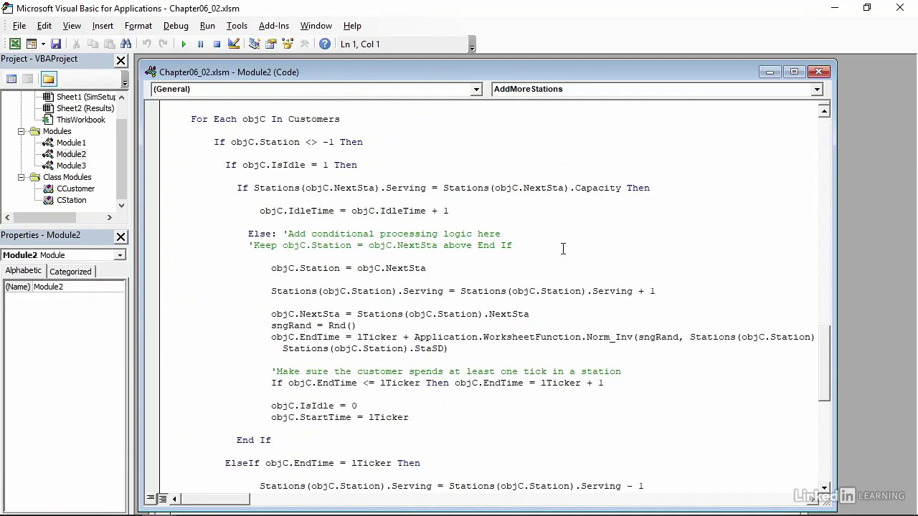
left_click(563, 249)
key("Return")
key("Return")
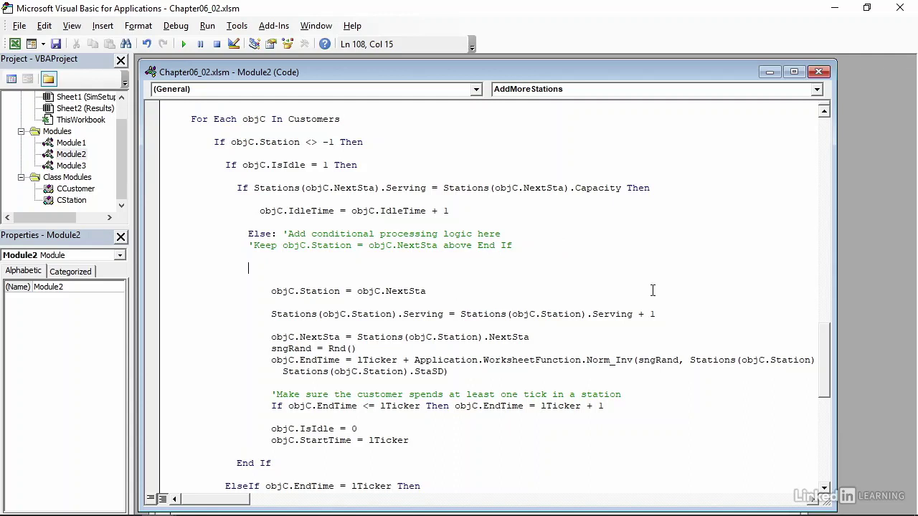
key("Tab")
type(";Skip next station based on p")
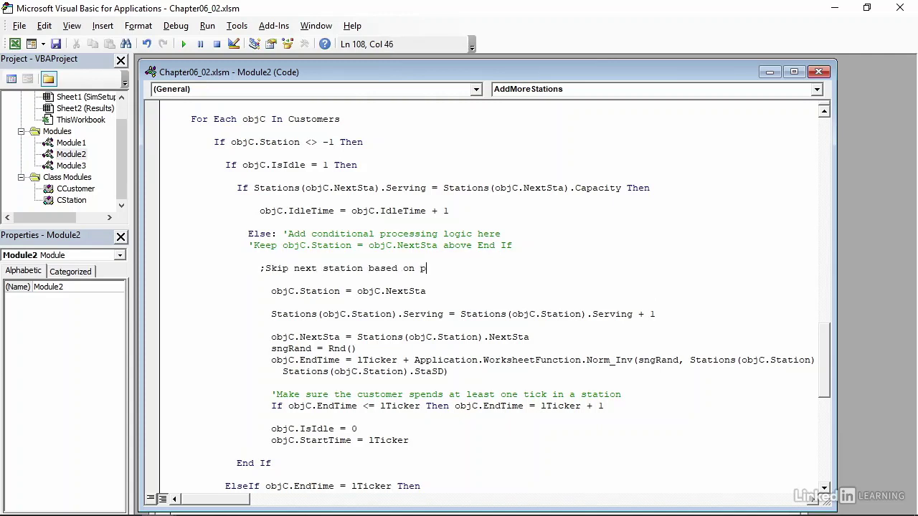
type("robability given in SimSetup")
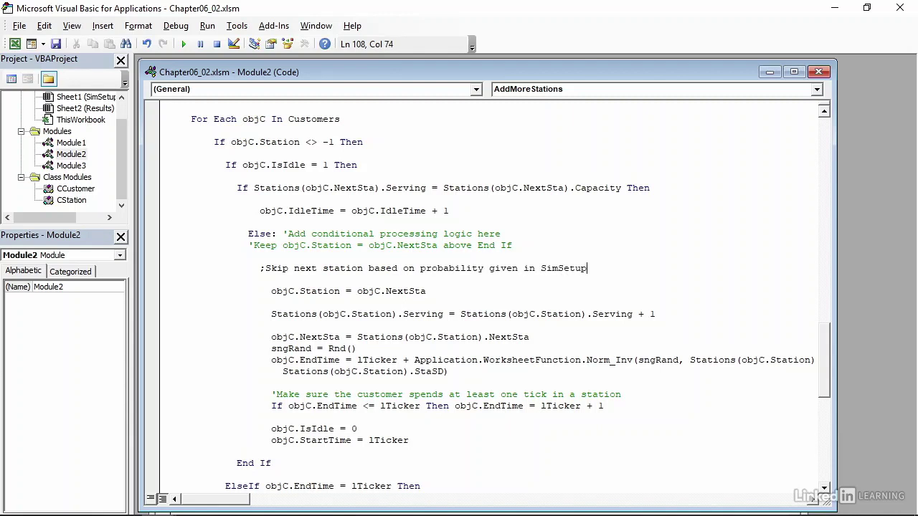
type(" worksheet")
left_click(271, 270)
key("BackSpace")
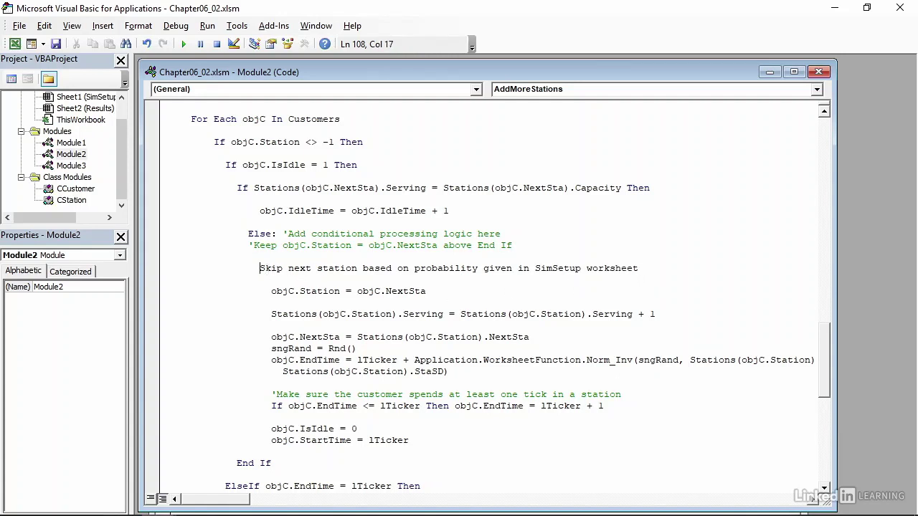
type("'")
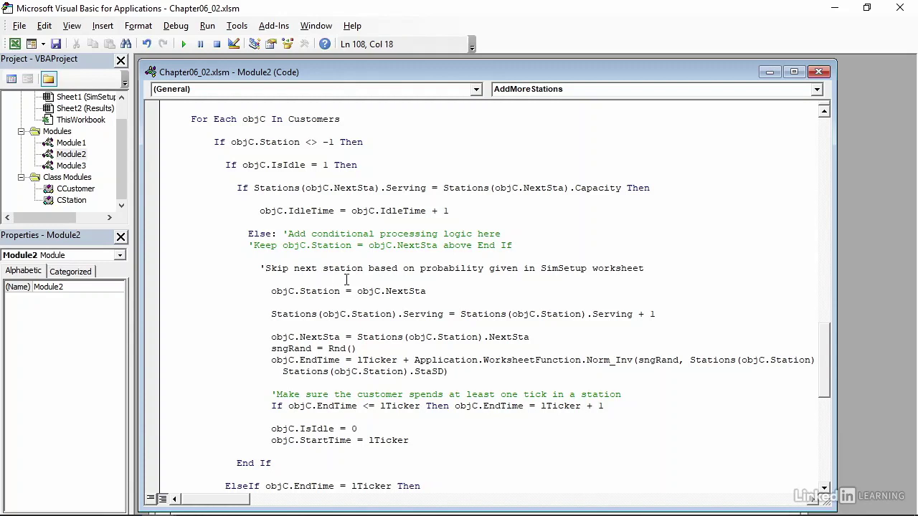
Step: Below the new comment, add the condition If Rnd() > Stations(objC.NextSta).Probability Then, followed by a blank line
left_click(662, 271)
key("Return")
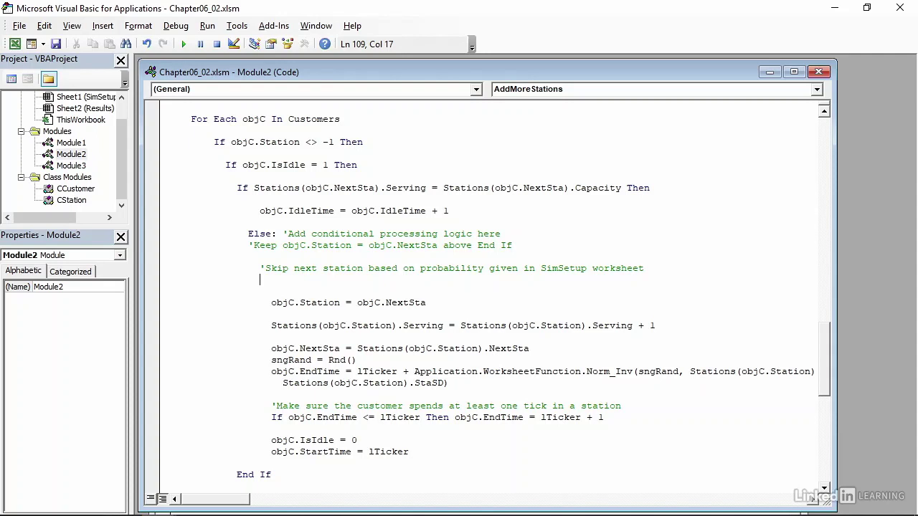
type("If Rnd() > Stations(")
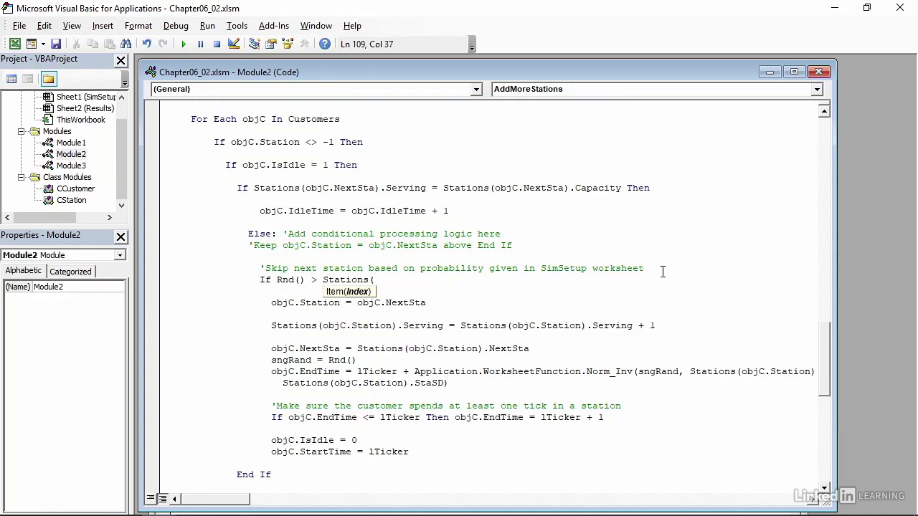
type("objC.Ne")
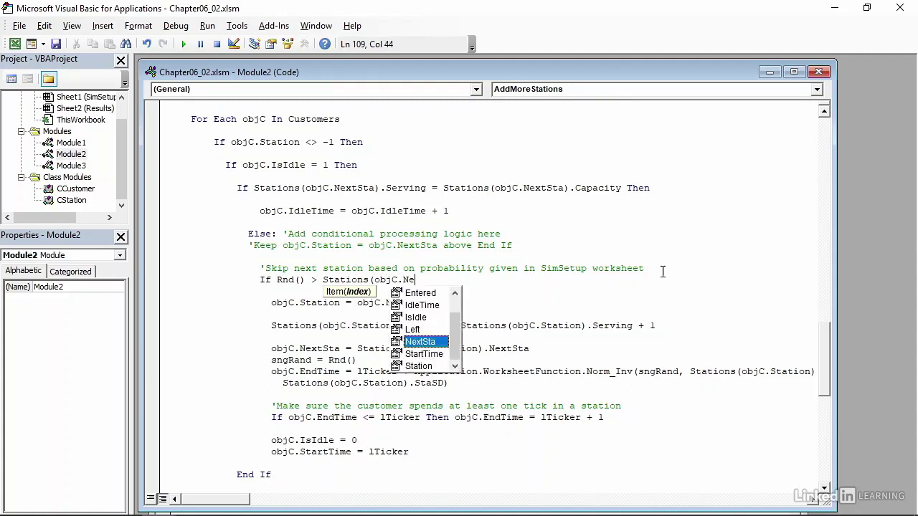
key("Tab")
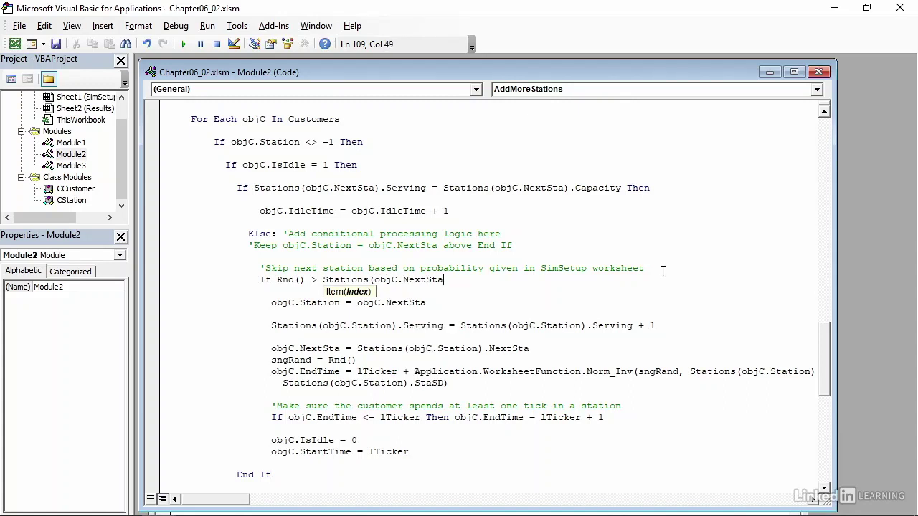
type(")")
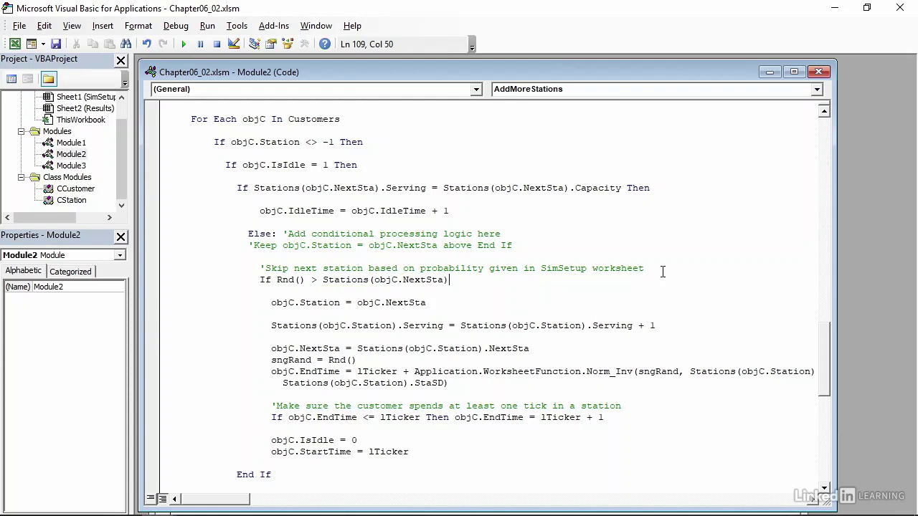
type(".Probability Then")
key("Return")
key("Return")
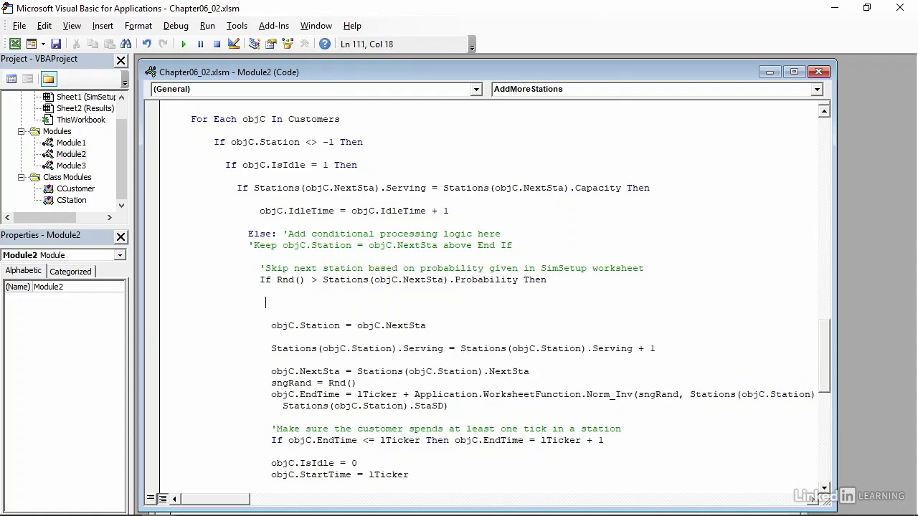
Step: Inside the new If block, add the assignment objC.Station = objC.NextSta + 1, leaving blank lines after it
type("objC.Station = objC.Nex")
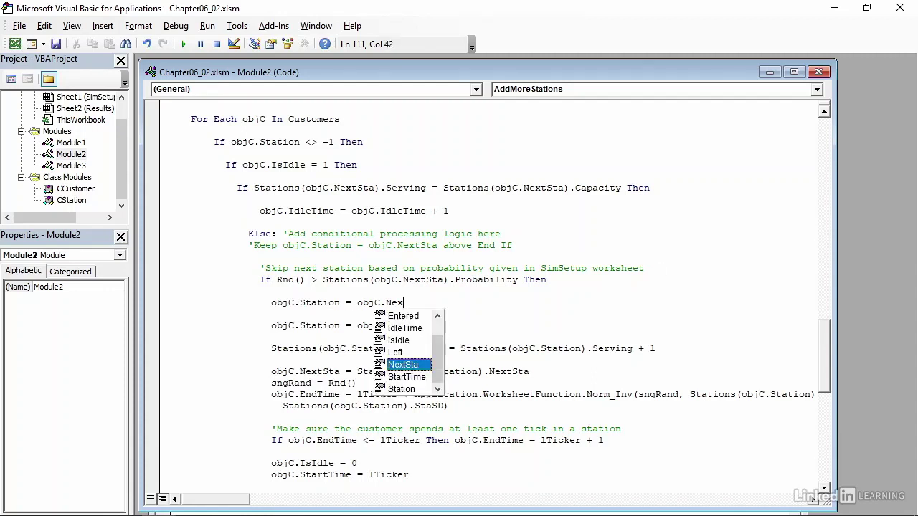
type("tSta + ")
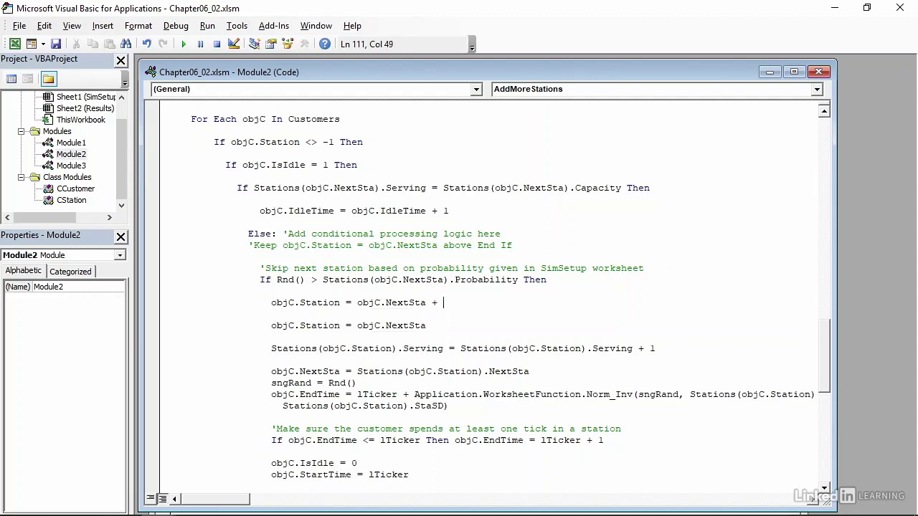
type("1")
key("Return")
key("Return")
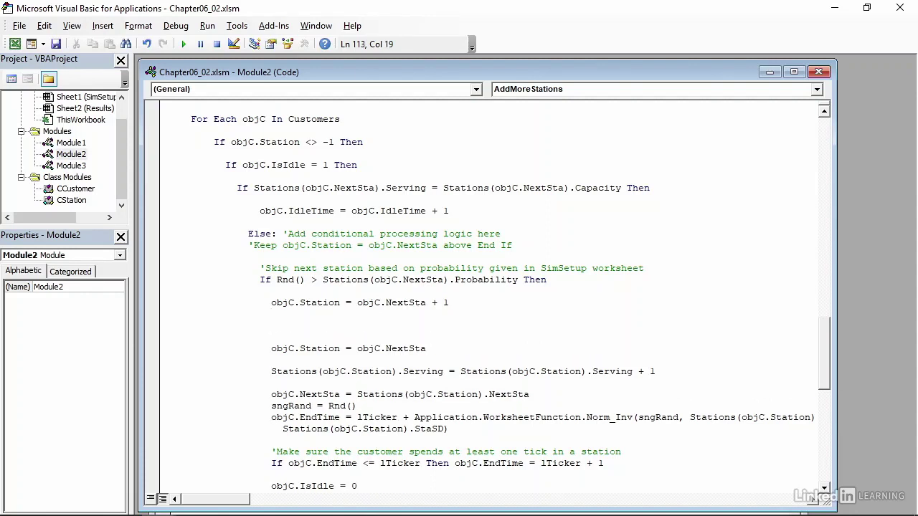
Step: Add Else: above the existing objC.Station = objC.NextSta line, indent that line, and close the block with End If below it
type("Else:")
left_click(272, 349)
left_click(492, 349)
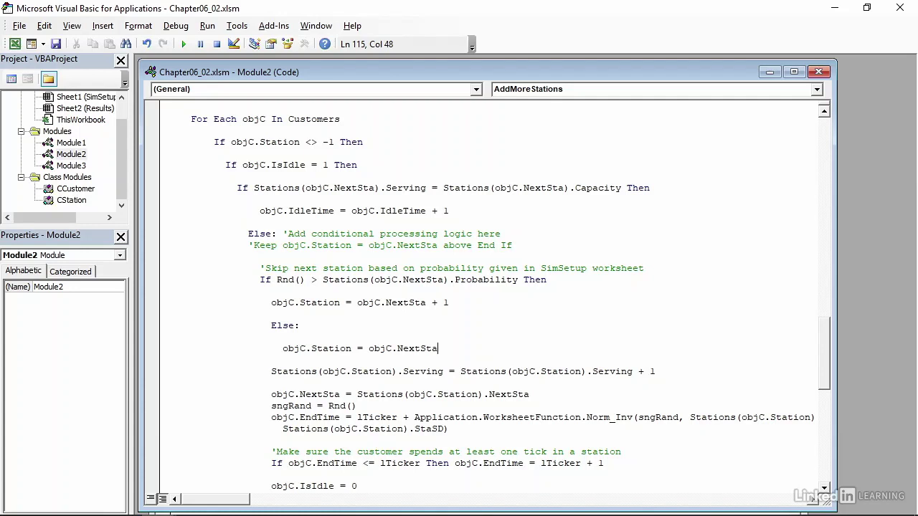
key("Return")
key("Return")
key("BackSpace")
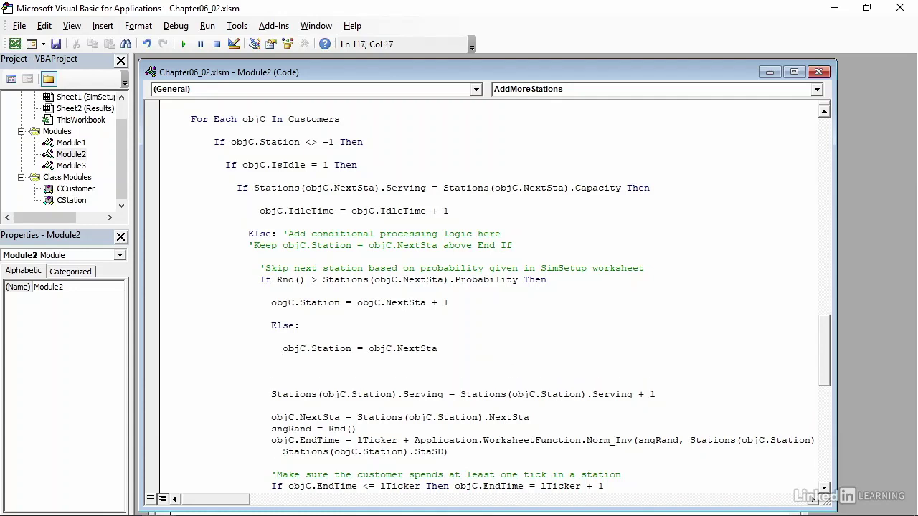
type("End If")
left_click(272, 383)
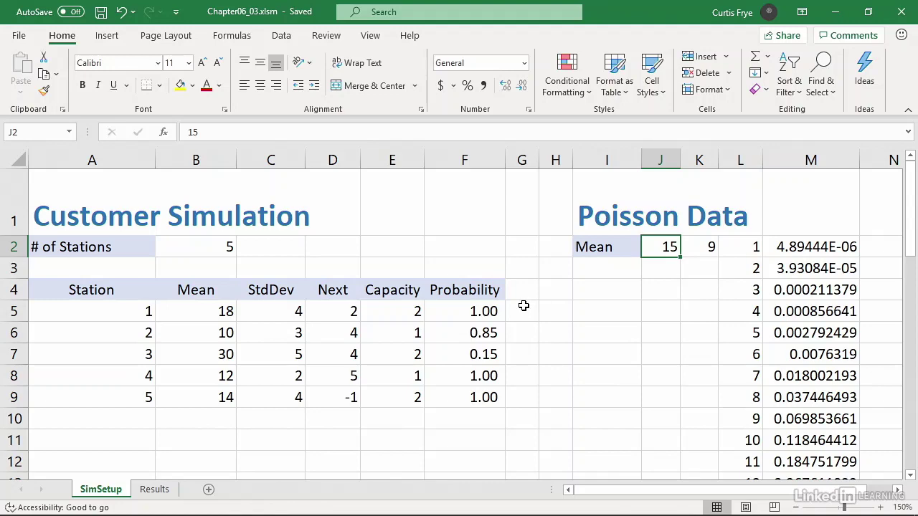
Step: Run the AddMoreStations macro in the Chapter06_03.xlsm workbook and look through the customer rows on the Results sheet in Excel
key("alt+F11")
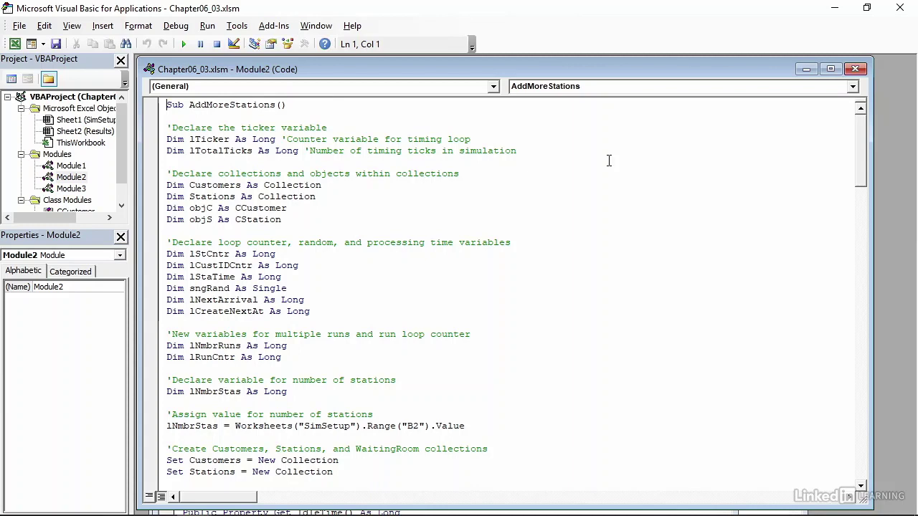
left_click(515, 206)
key("F5")
key("alt+F11")
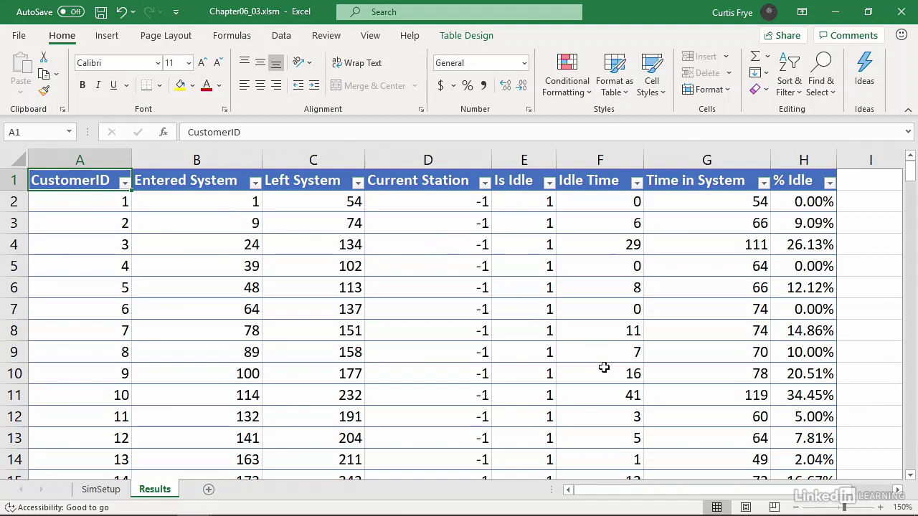
scroll(584, 380, "down", 6)
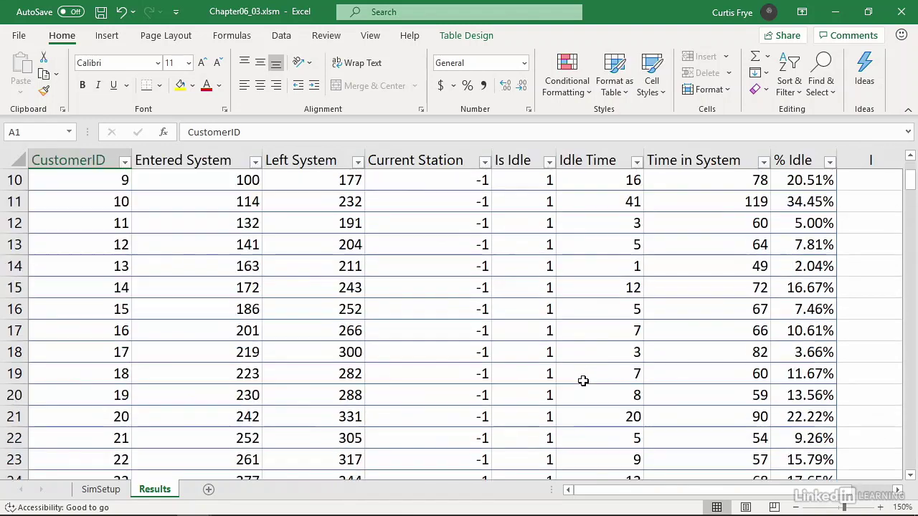
Step: Examine the idle time, time in system and % idle values of the remaining customers down to the end of the Results table
scroll(583, 381, "down", 4)
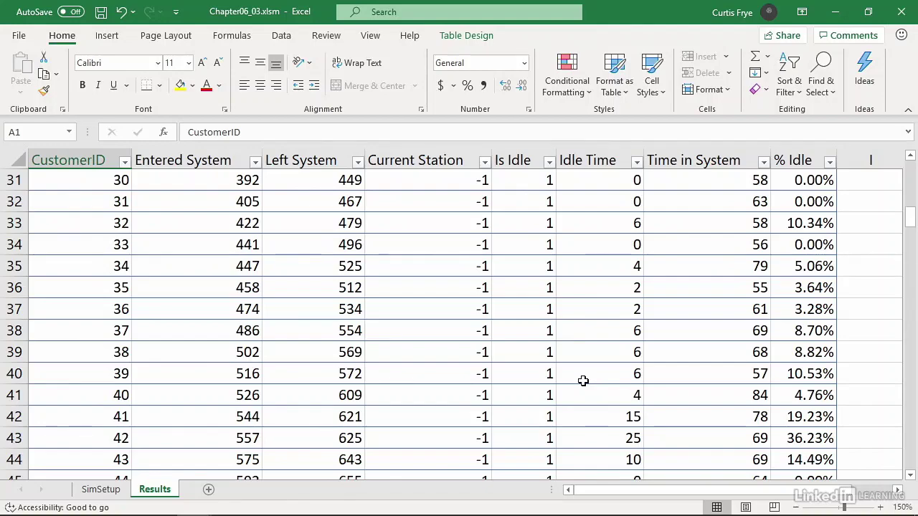
scroll(583, 381, "down", 11)
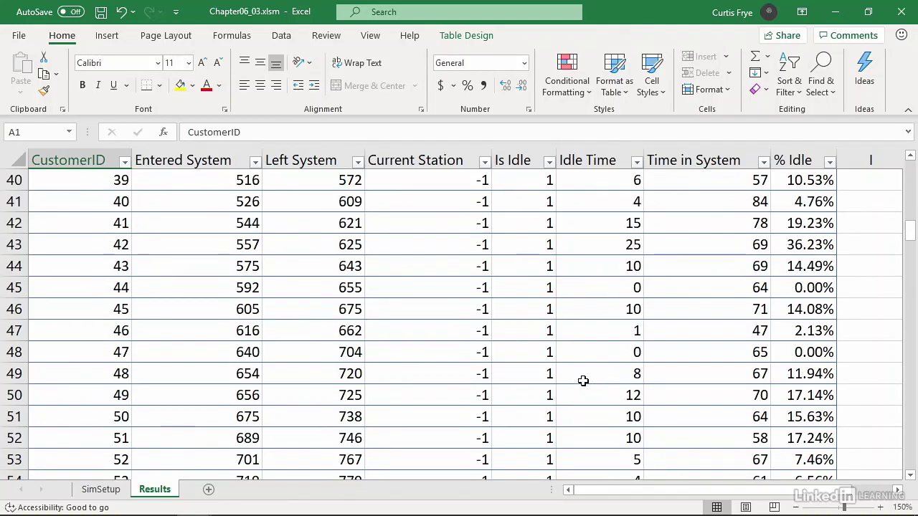
scroll(583, 381, "down", 11)
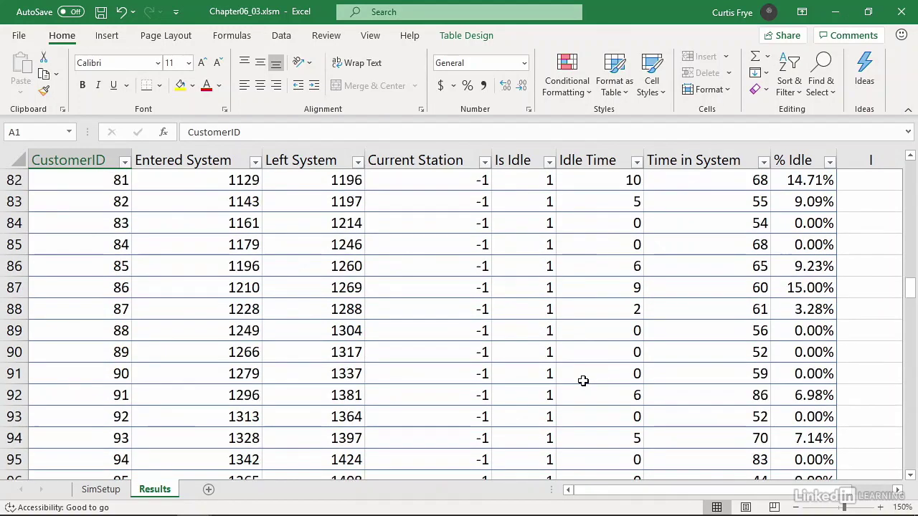
scroll(583, 381, "down", 3)
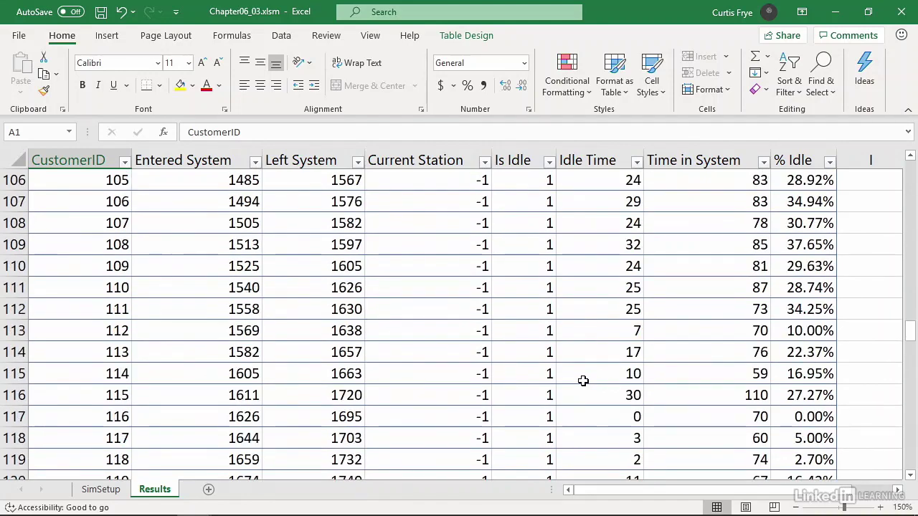
scroll(583, 381, "down", 15)
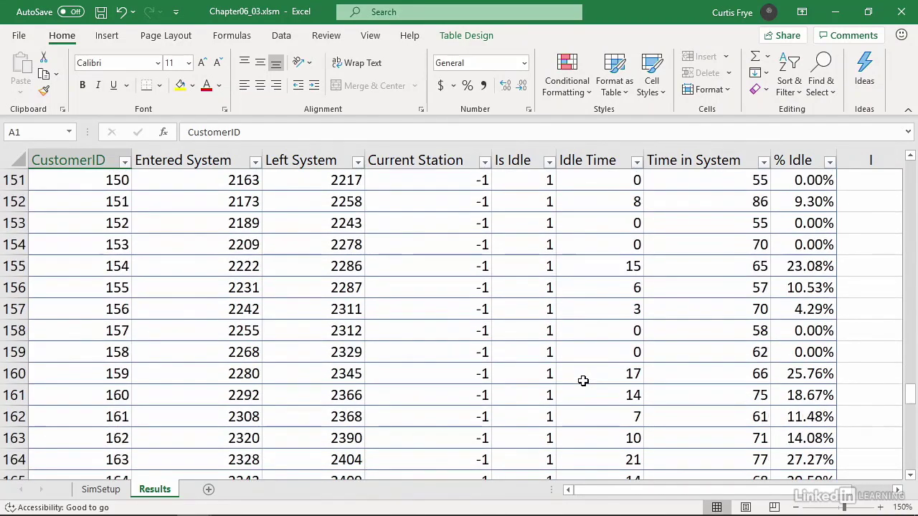
scroll(583, 380, "down", 7)
scroll(583, 380, "up", 3)
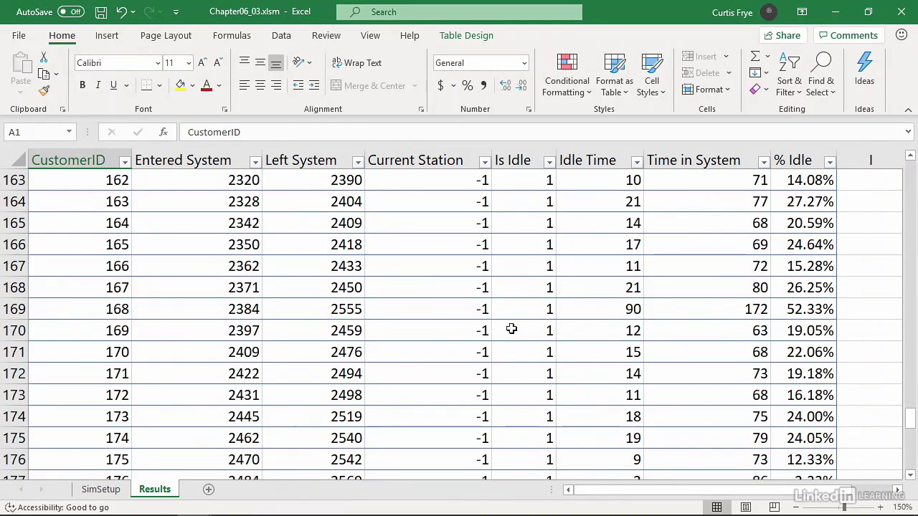
scroll(512, 328, "down", 10)
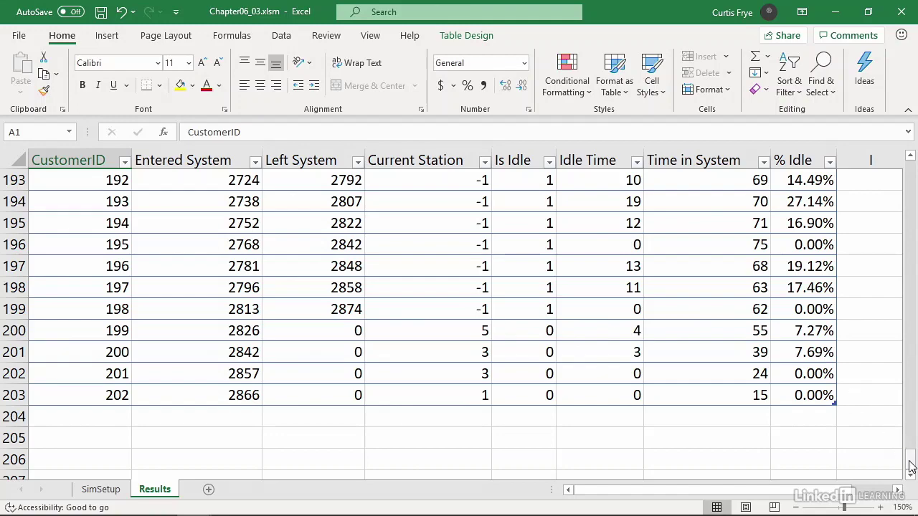
Step: Delete all Results table rows from customer 2 through the last customer, keeping the header and the first customer row
left_click_drag(909, 459, 910, 166)
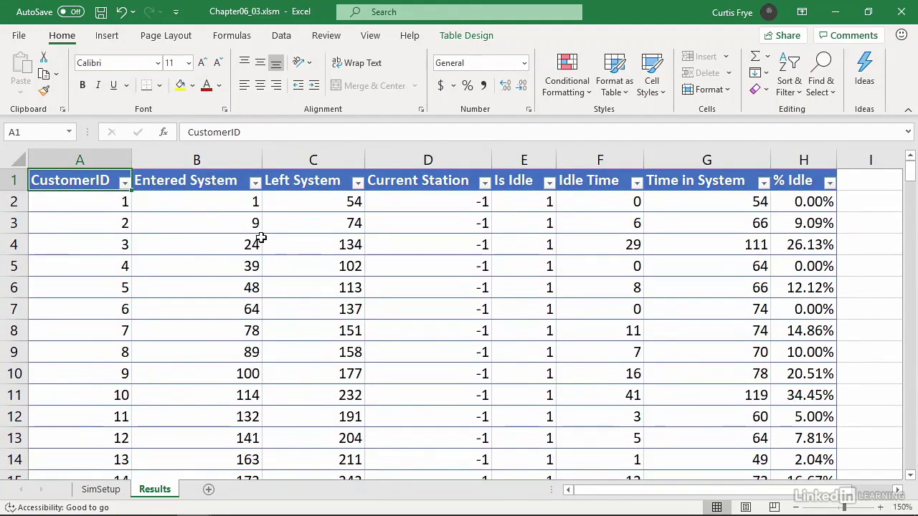
left_click(36, 223)
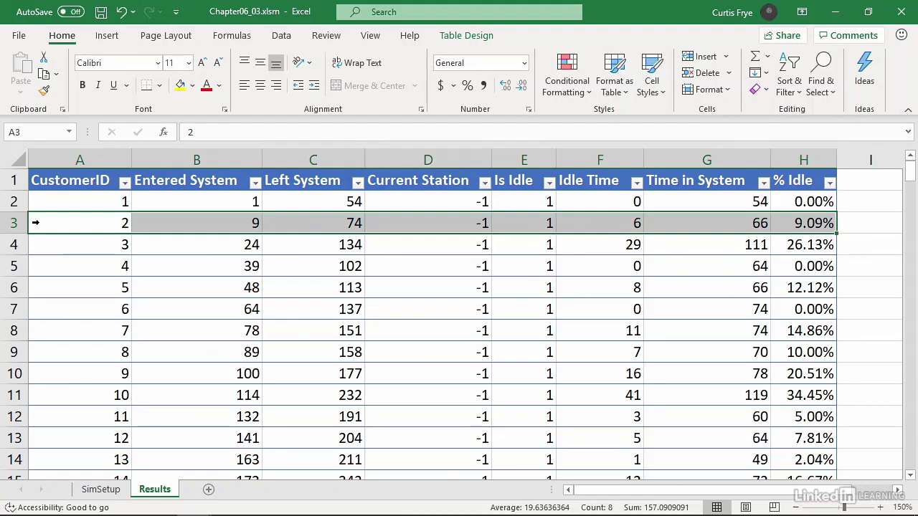
key("ctrl+shift+Down")
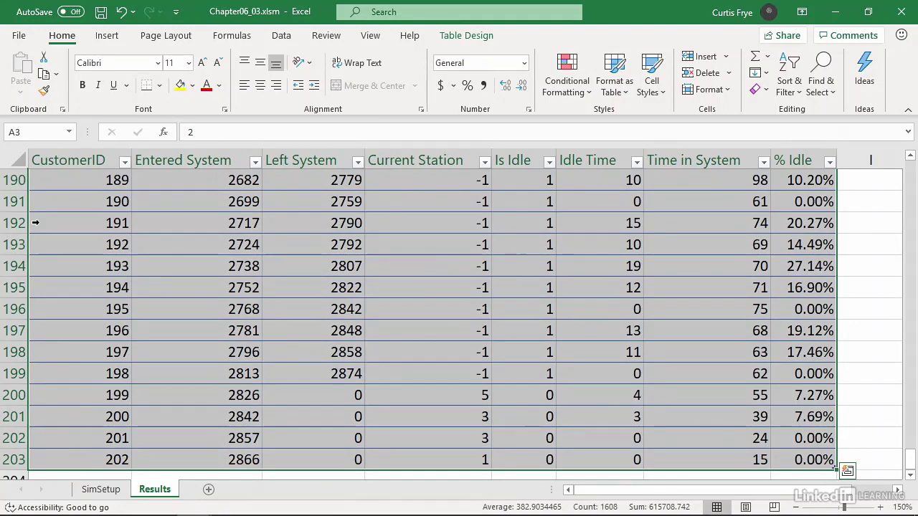
right_click(34, 224)
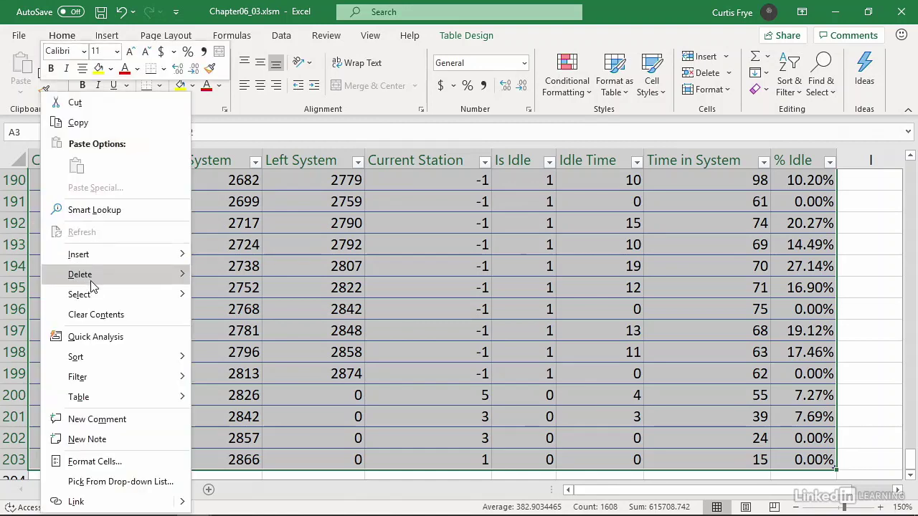
mouse_move(92, 277)
left_click(281, 298)
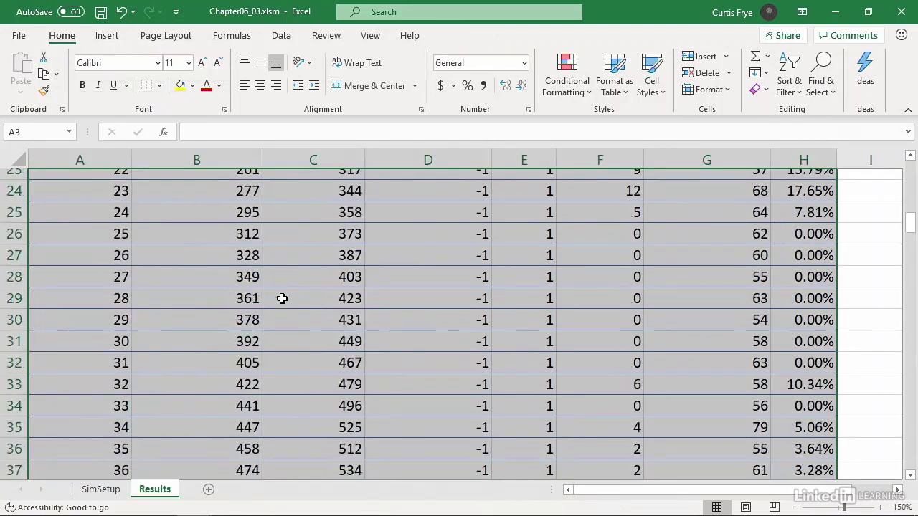
left_click(79, 180)
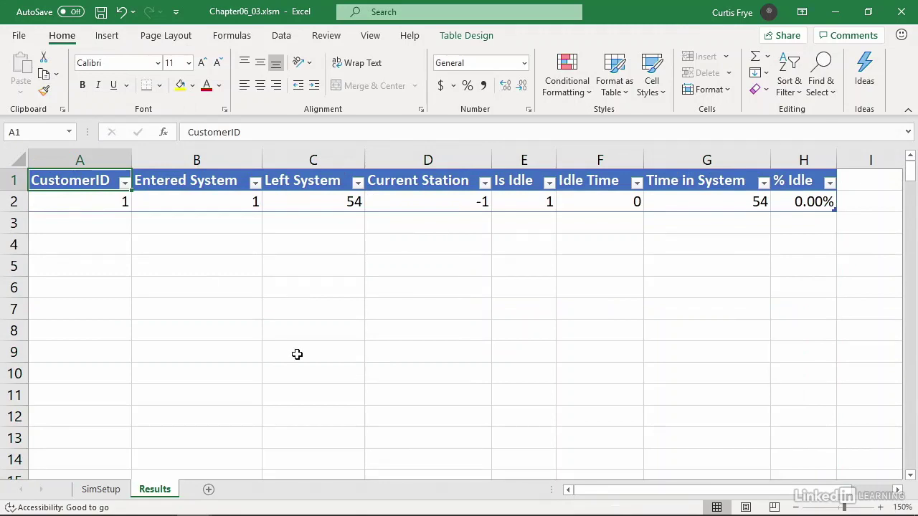
Step: On the SimSetup sheet, set the Probability of stations 2 and 3 to 0.5 each
left_click(121, 492)
left_click(471, 334)
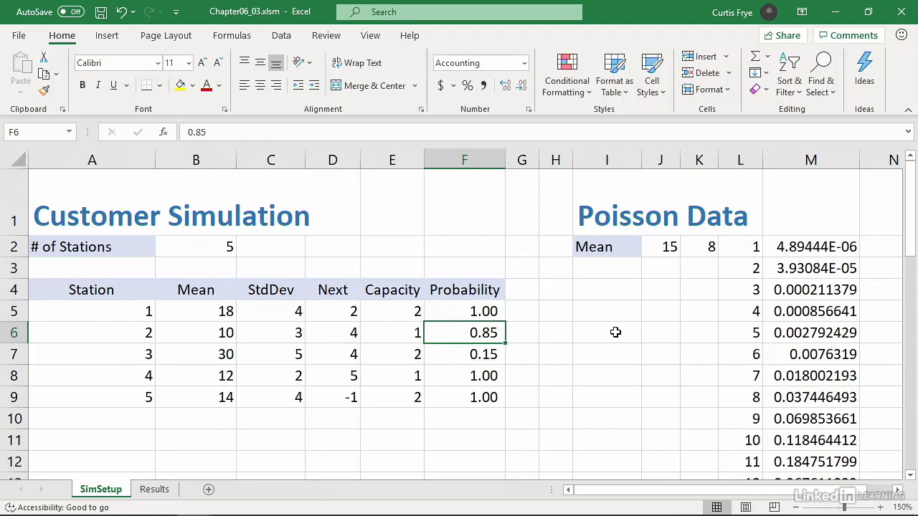
type("5")
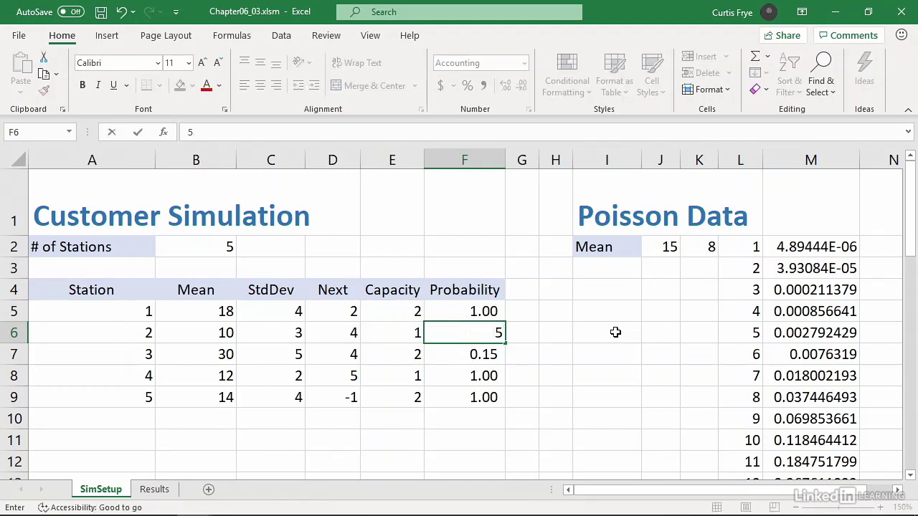
key("BackSpace")
type("0.5")
key("Return")
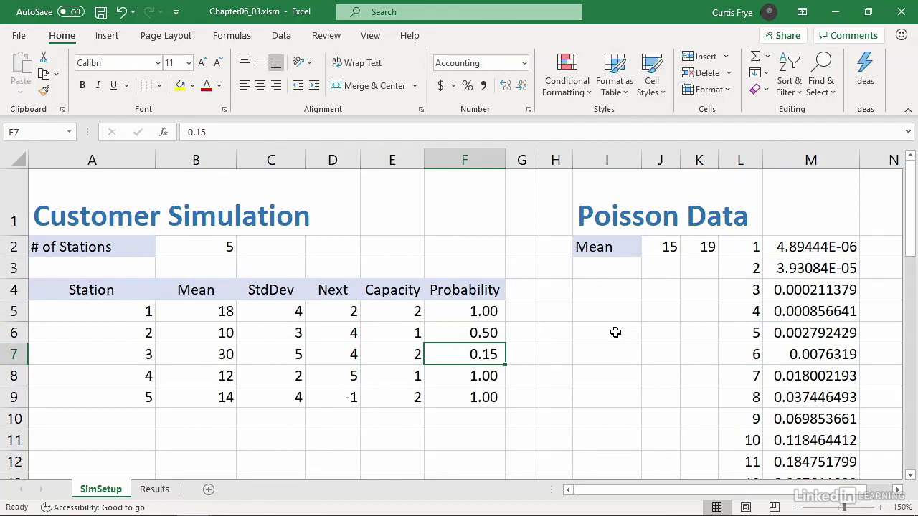
type("0.5")
key("Return")
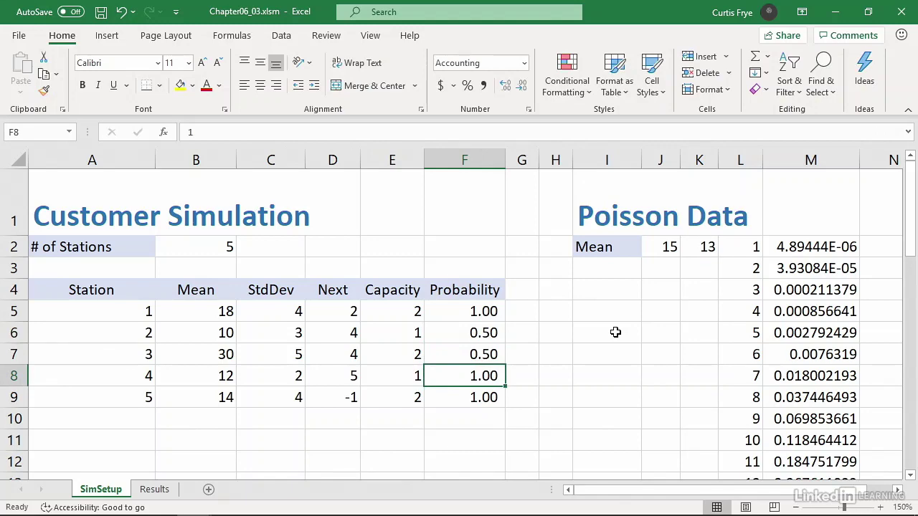
Step: Run the AddMoreStations macro again from the Visual Basic editor and return to the Results sheet in Excel
key("alt+F11")
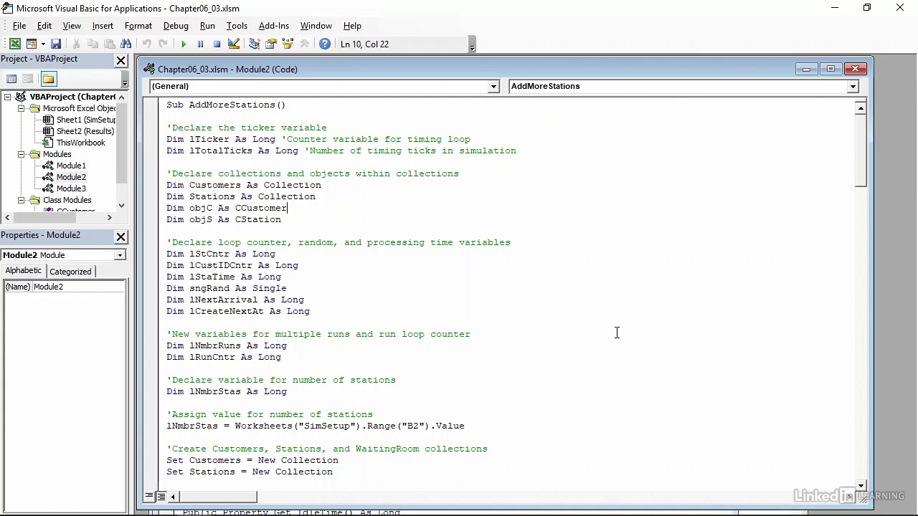
key("F5")
key("alt+F11")
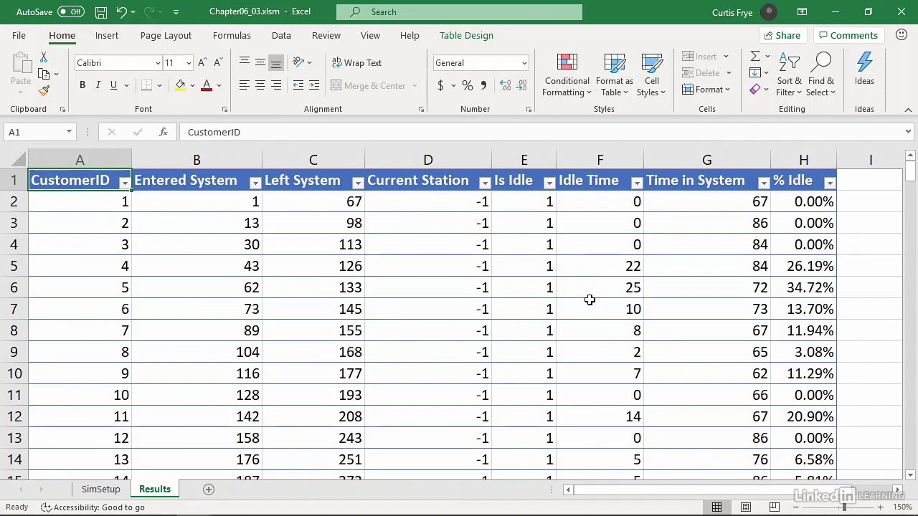
Step: Review the new run's customer rows on the Results sheet, checking idle time, time in system and % idle
scroll(589, 300, "down", 5)
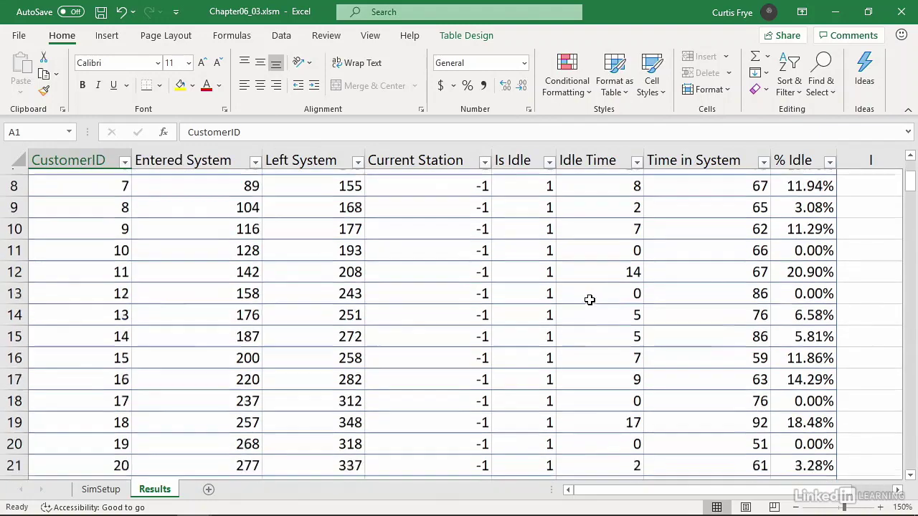
scroll(589, 300, "down", 14)
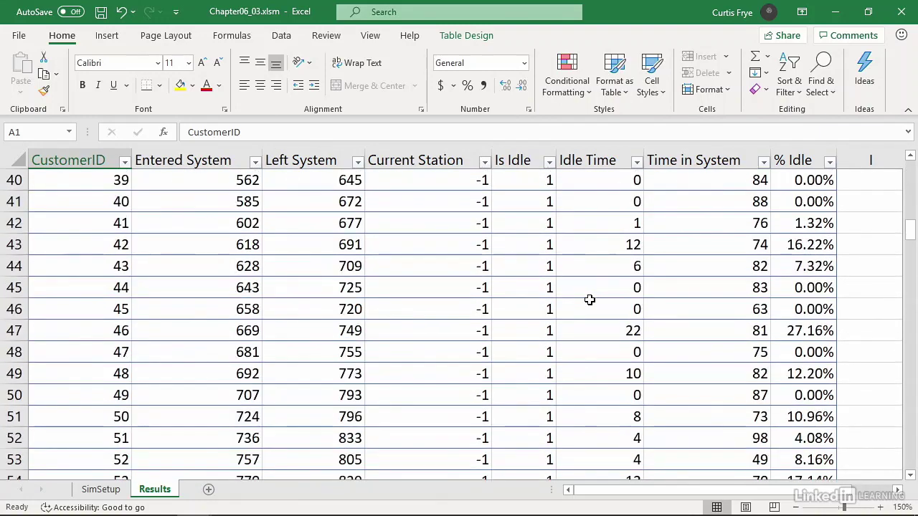
scroll(589, 299, "down", 6)
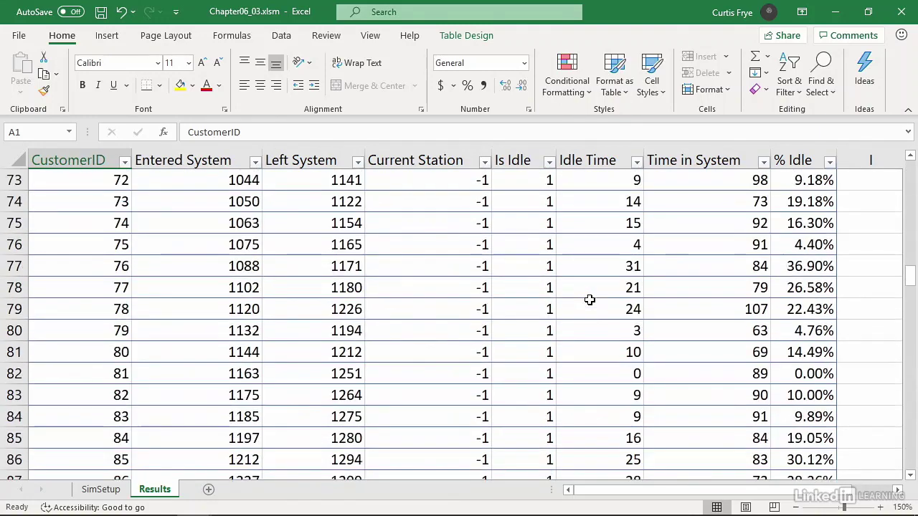
scroll(589, 300, "down", 10)
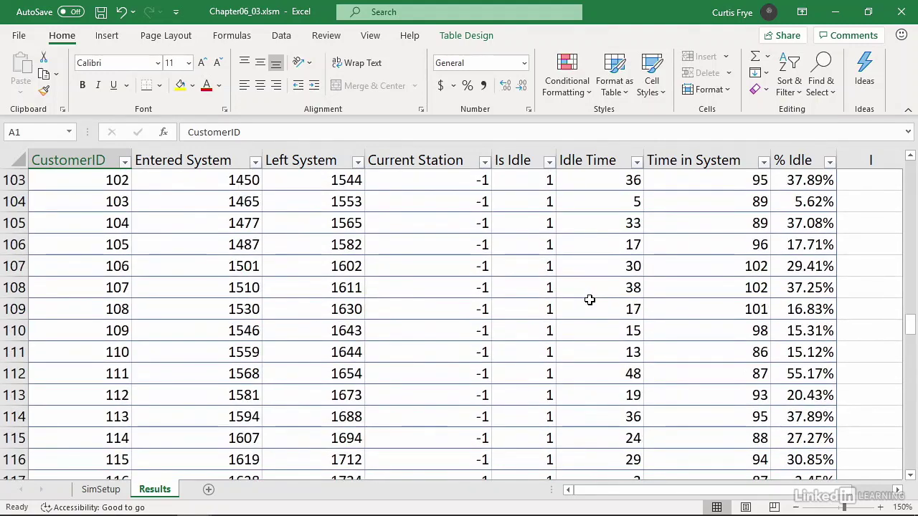
scroll(589, 300, "down", 6)
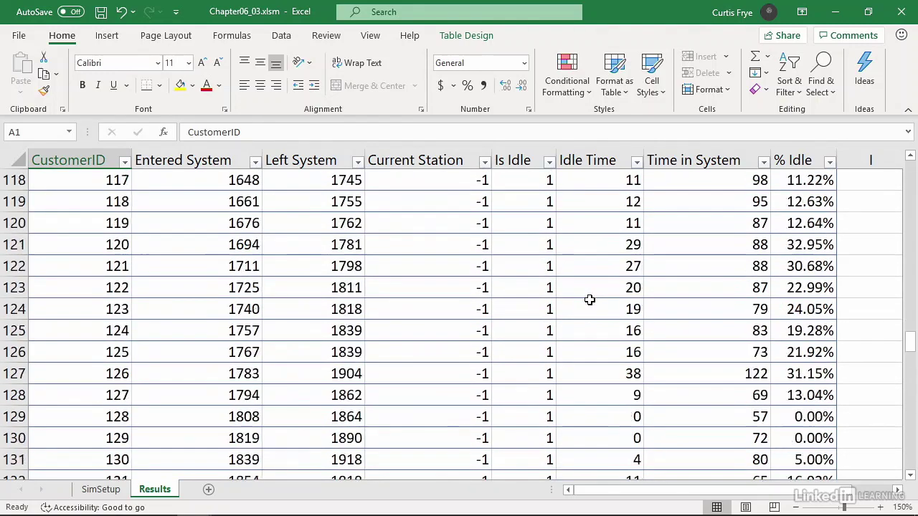
scroll(589, 300, "down", 10)
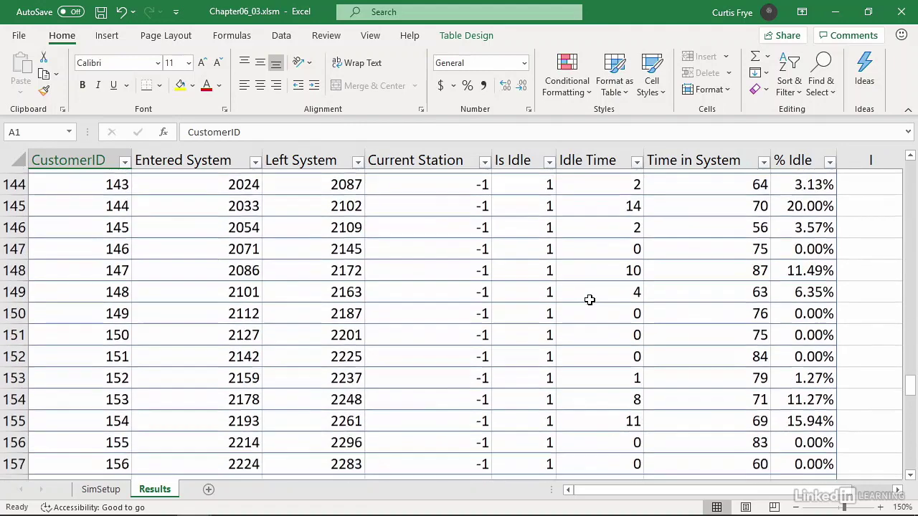
scroll(589, 299, "down", 8)
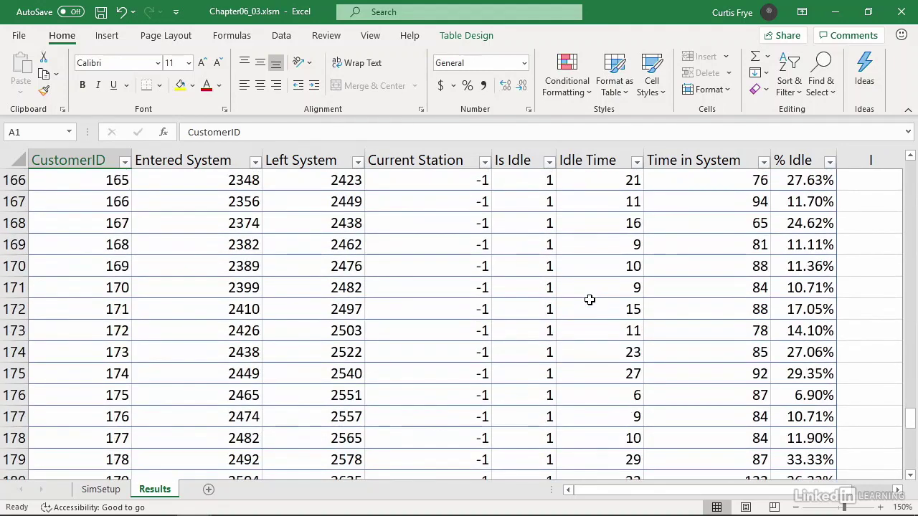
scroll(588, 300, "down", 7)
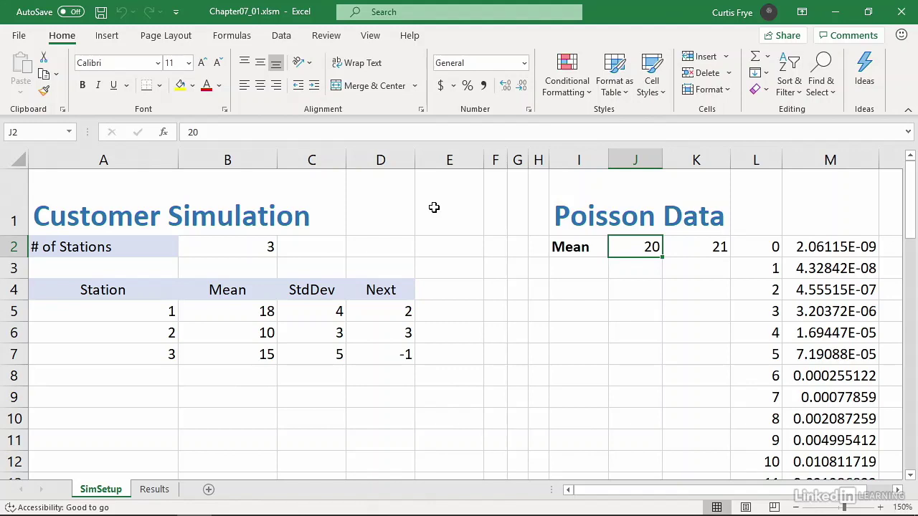
Step: In the Chapter07_01.xlsm workbook, open the Results sheet and examine the customers' idle time and time in system
left_click(155, 489)
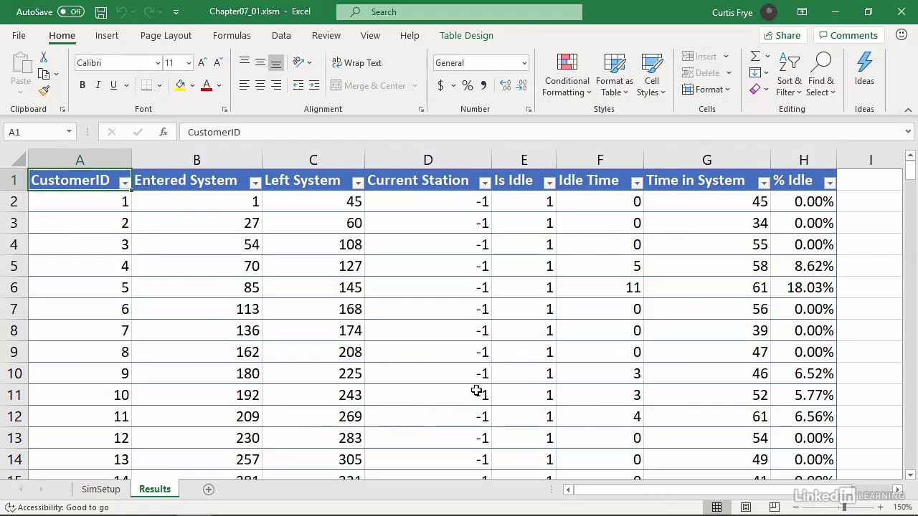
scroll(477, 390, "down", 2)
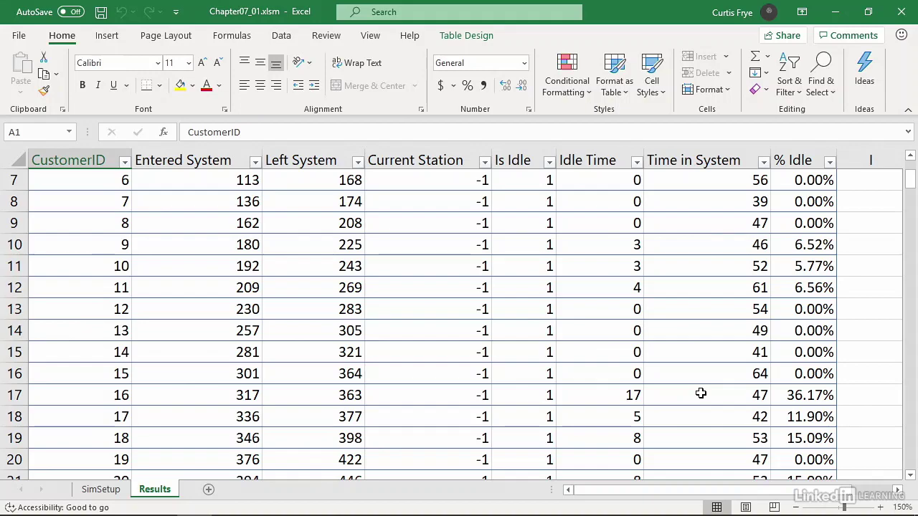
scroll(700, 393, "down", 2)
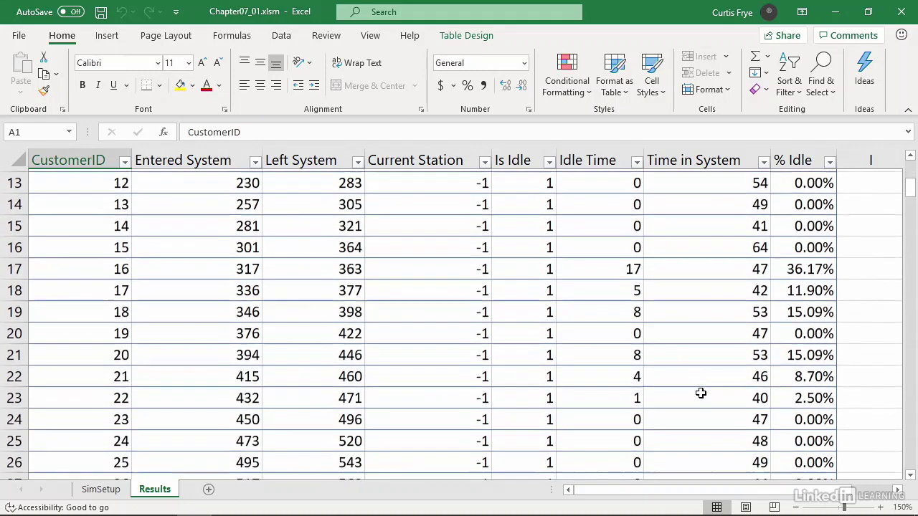
scroll(700, 393, "down", 2)
scroll(701, 393, "down", 5)
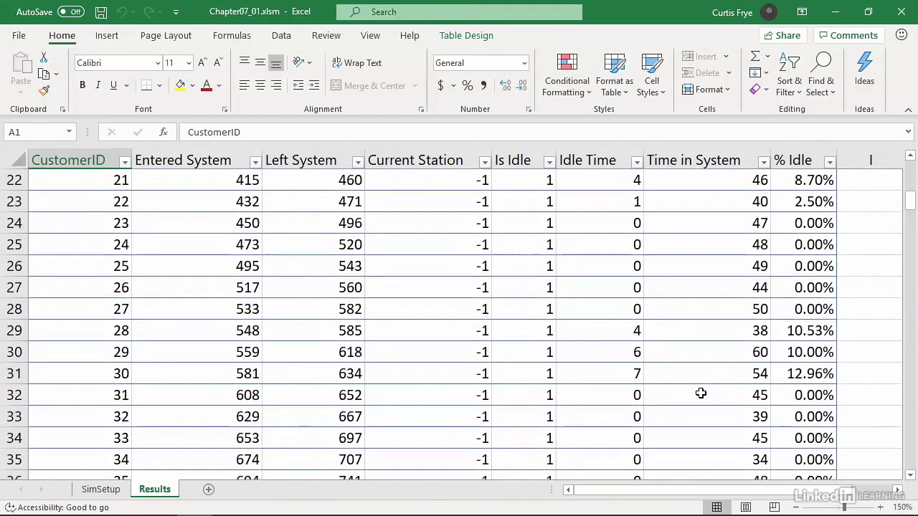
scroll(700, 393, "down", 5)
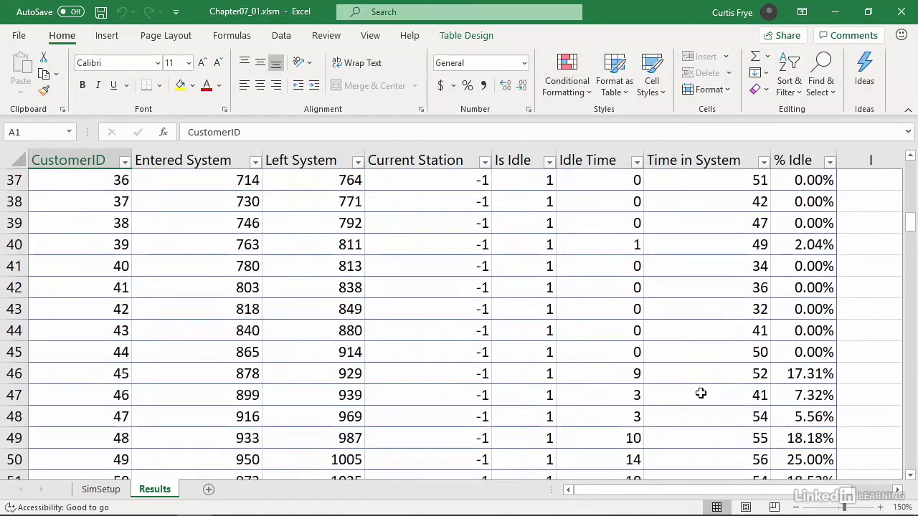
scroll(701, 393, "down", 3)
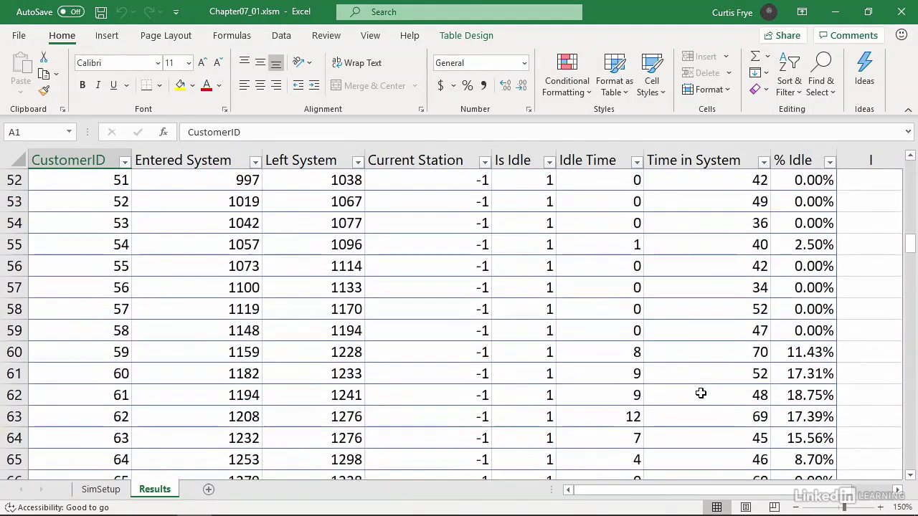
scroll(701, 393, "down", 3)
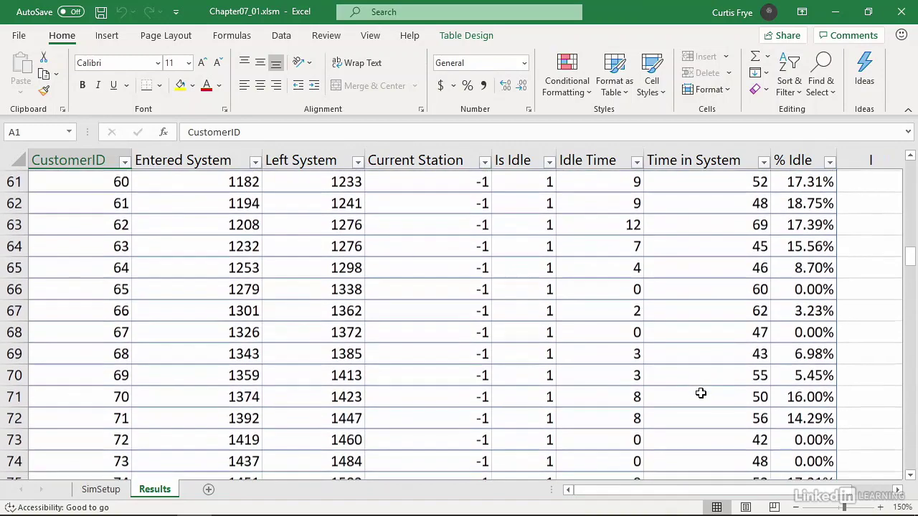
scroll(701, 393, "down", 1)
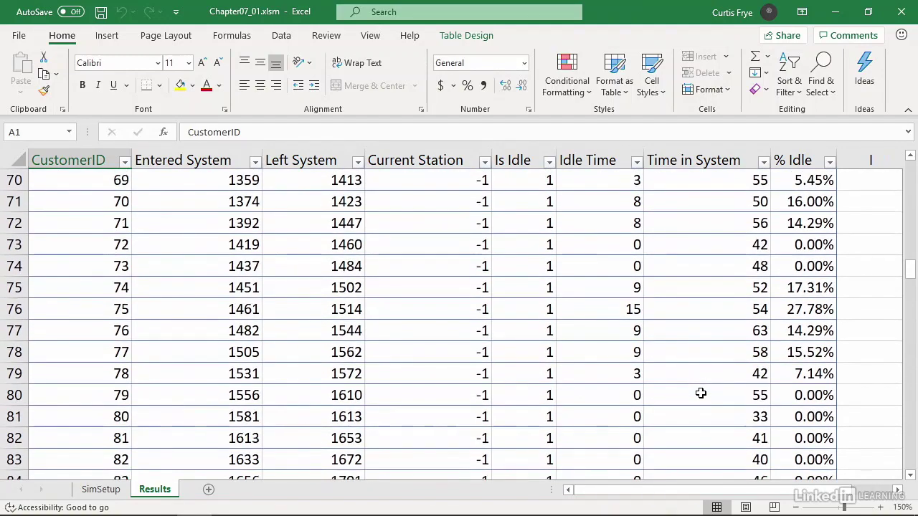
Step: Examine the idle time, time in system and % idle of the customers further down the Results sheet, through about customer 133
scroll(701, 393, "down", 3)
scroll(700, 393, "down", 6)
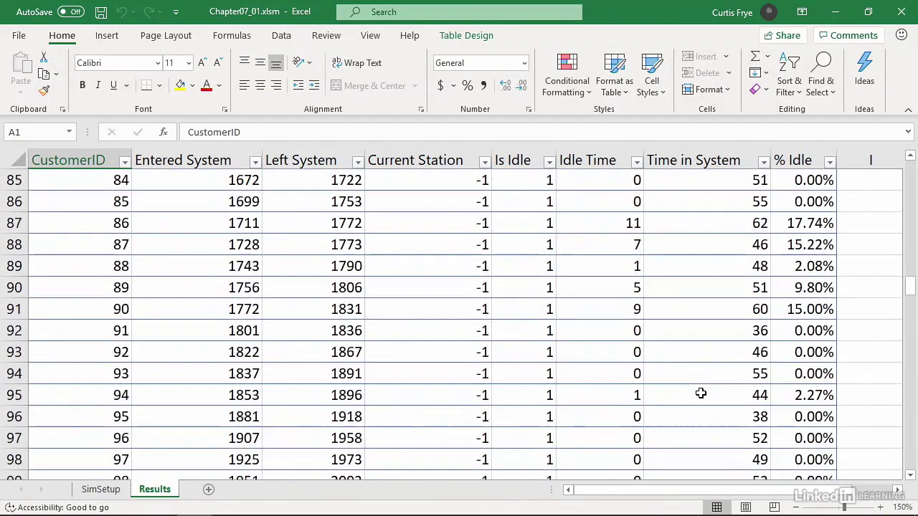
scroll(701, 393, "down", 2)
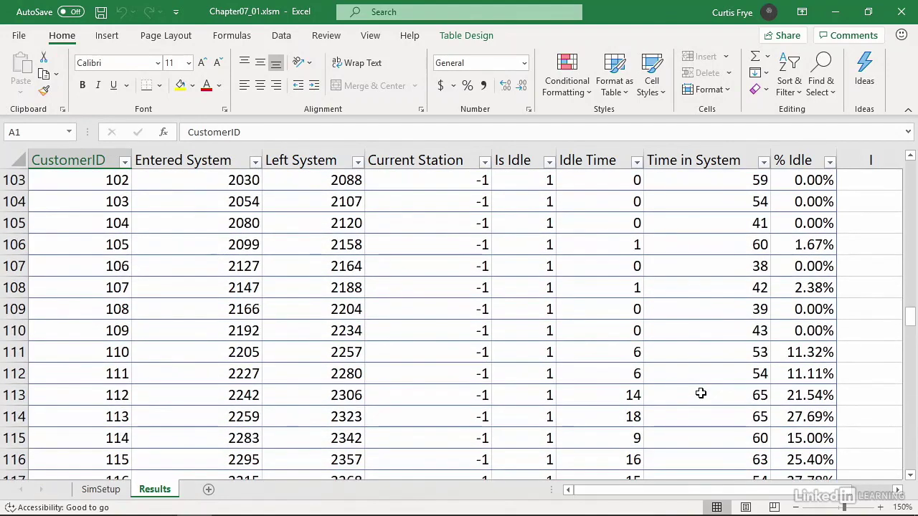
scroll(701, 393, "down", 2)
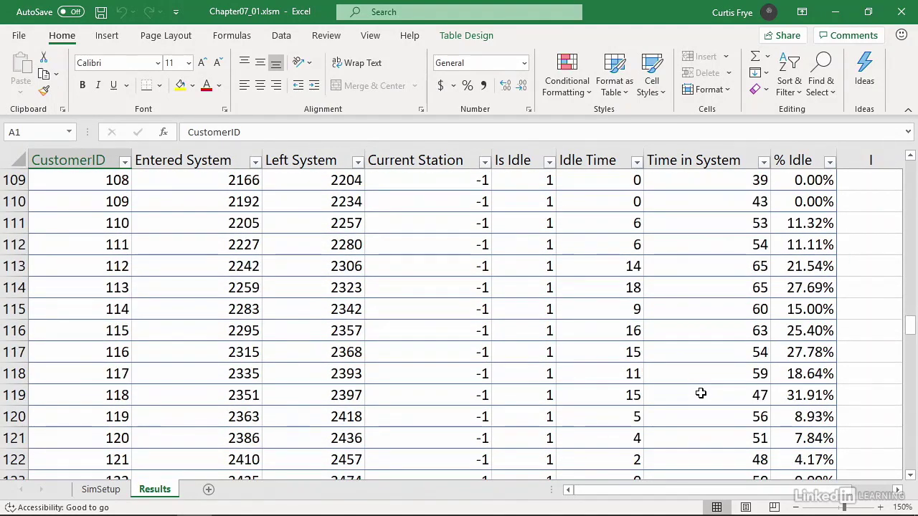
scroll(690, 393, "down", 4)
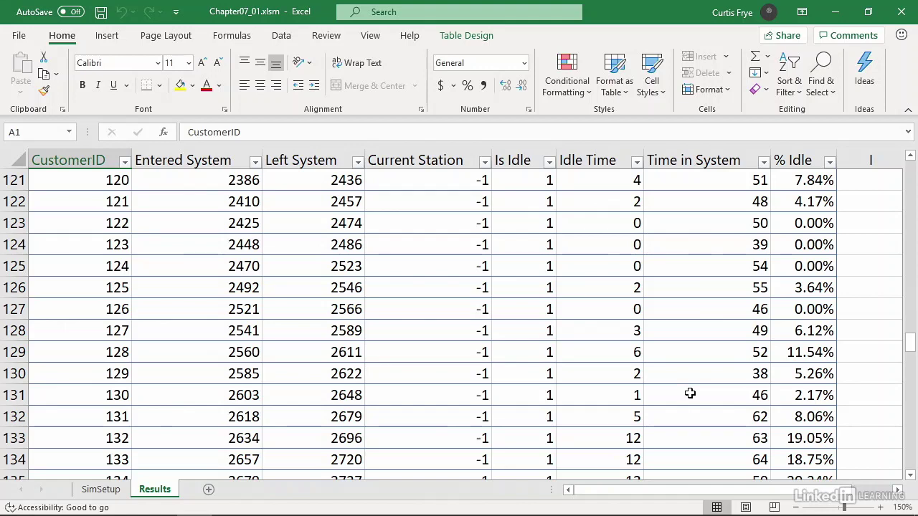
Step: In the Chapter07_02.xlsm workbook, open the Results sheet and inspect the first customer's Time in System and % Idle formulas
key("ctrl+Page_Up")
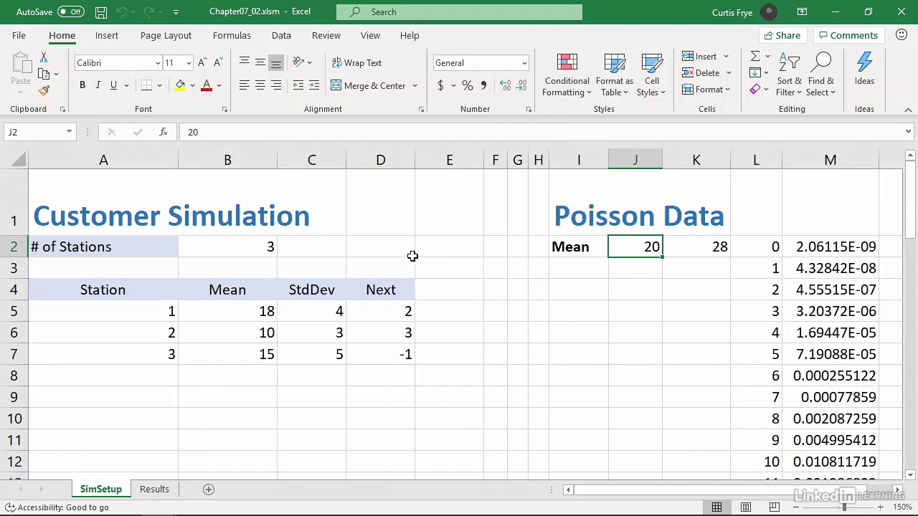
left_click(169, 490)
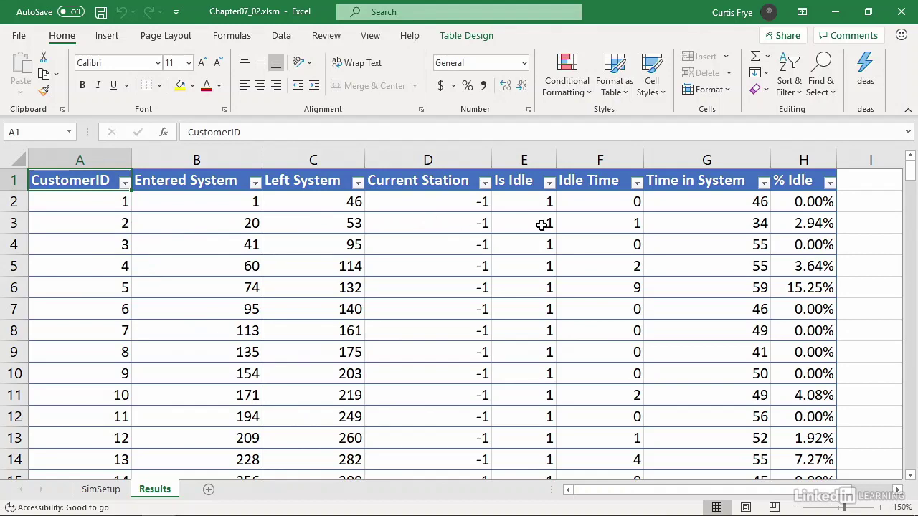
left_click(702, 207)
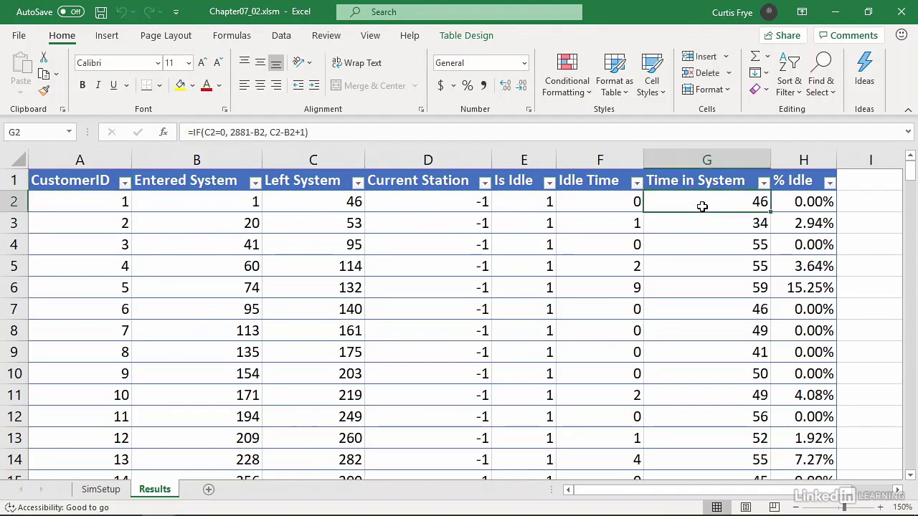
left_click(819, 201)
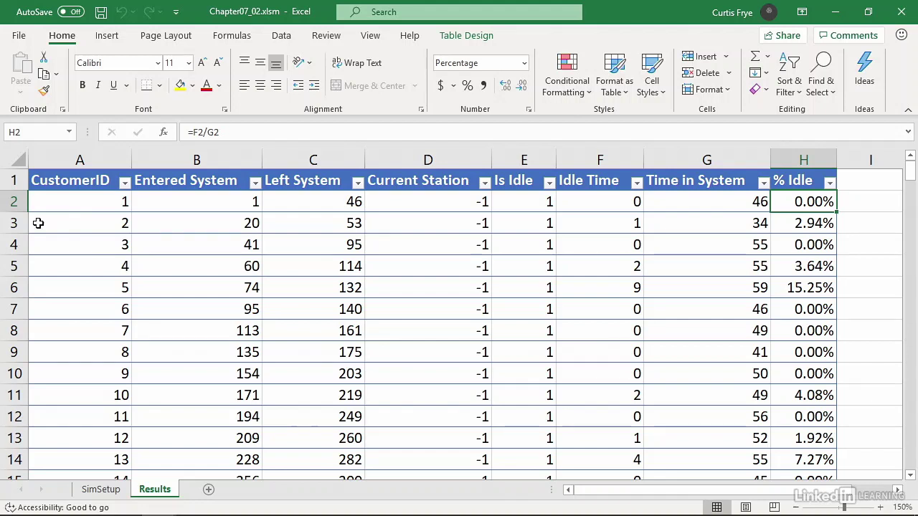
Step: Delete all table rows on the Results sheet from customer 2 through the last customer, keeping only the header and customer 1
left_click(34, 223)
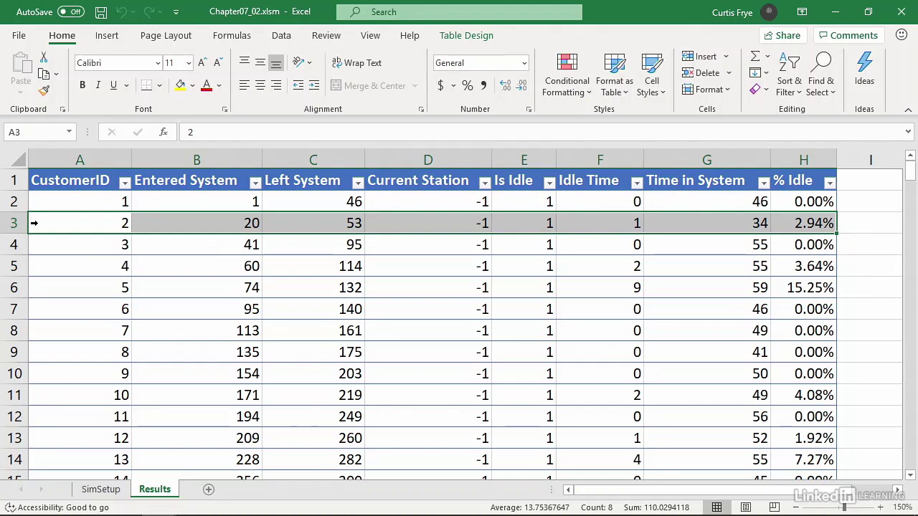
key("ctrl+shift+Down")
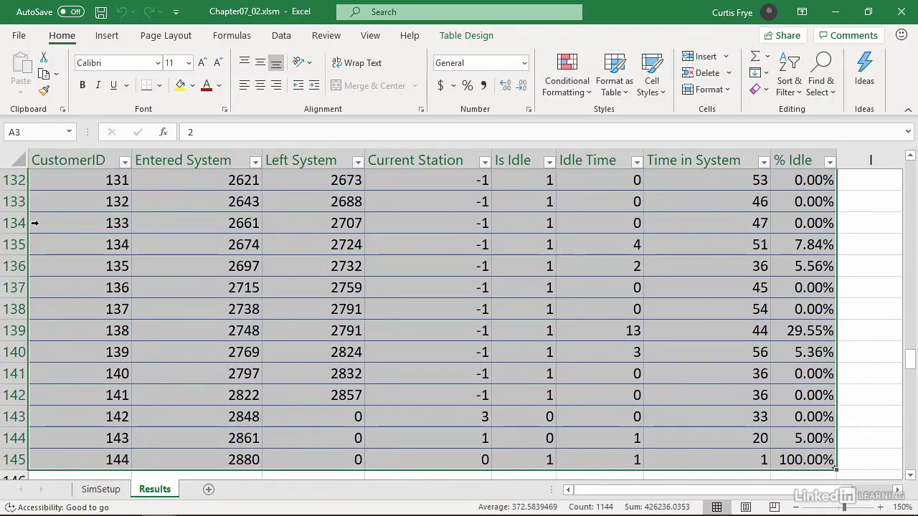
right_click(40, 223)
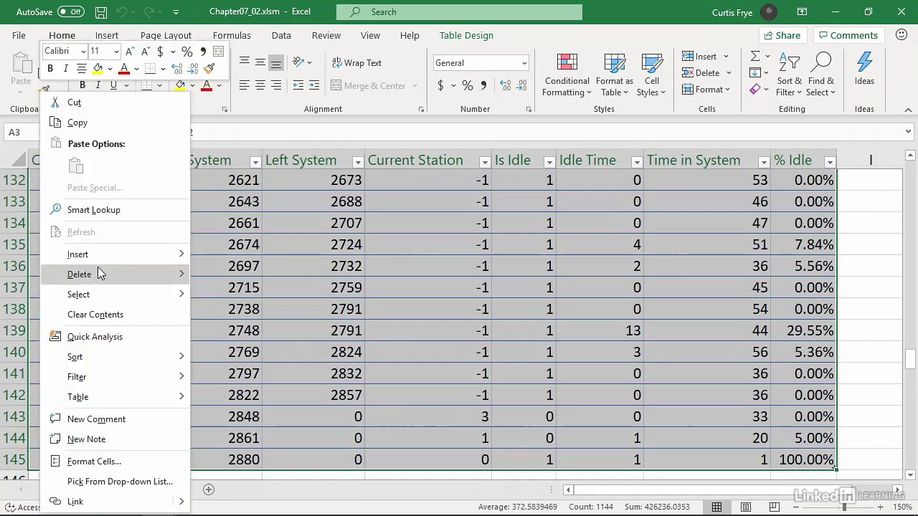
mouse_move(103, 278)
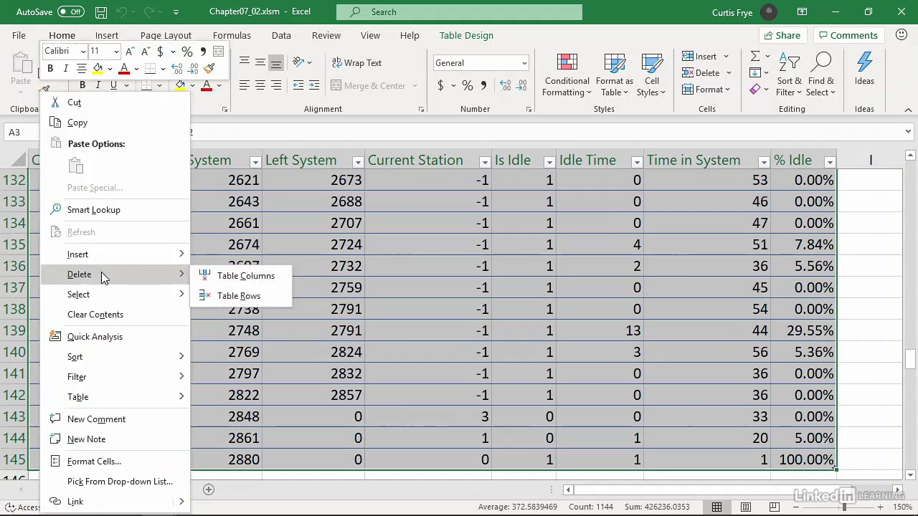
left_click(256, 303)
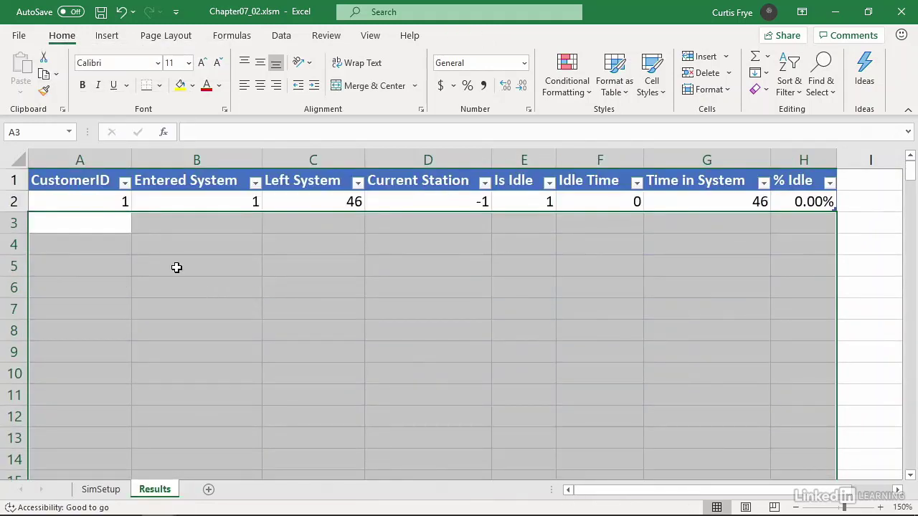
left_click(100, 192)
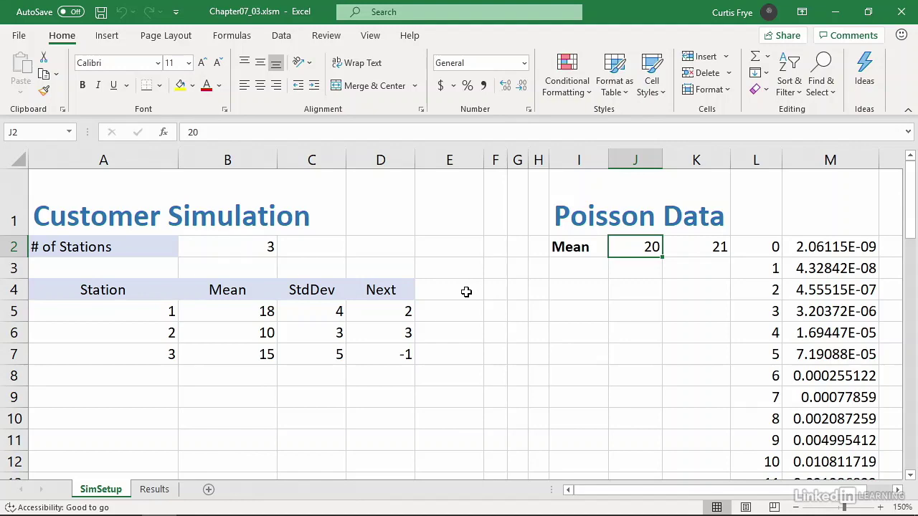
Step: In the Chapter07_03.xlsm workbook, open the Results sheet and add a total row to the results table
left_click(154, 489)
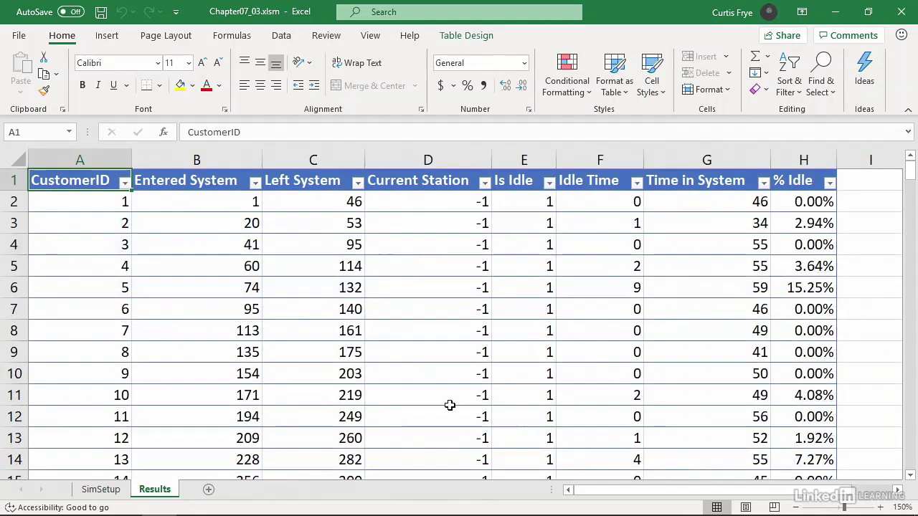
left_click(202, 243)
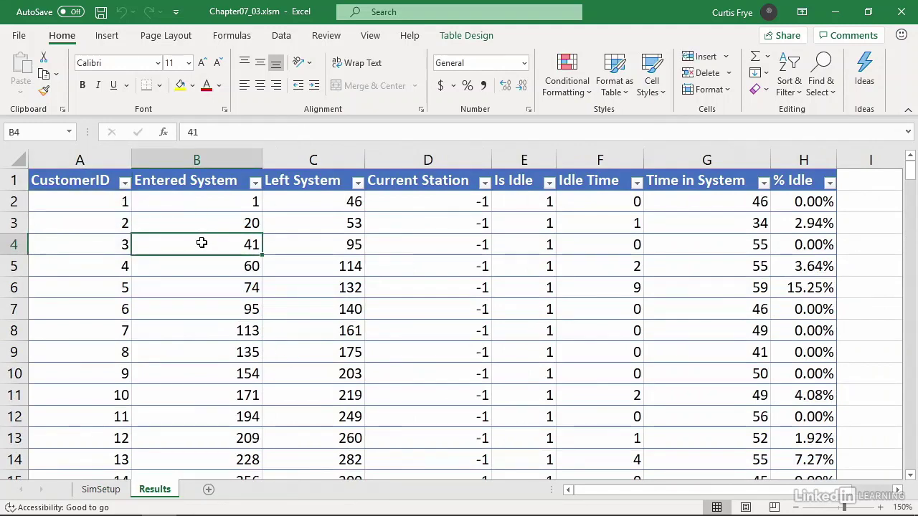
left_click(474, 36)
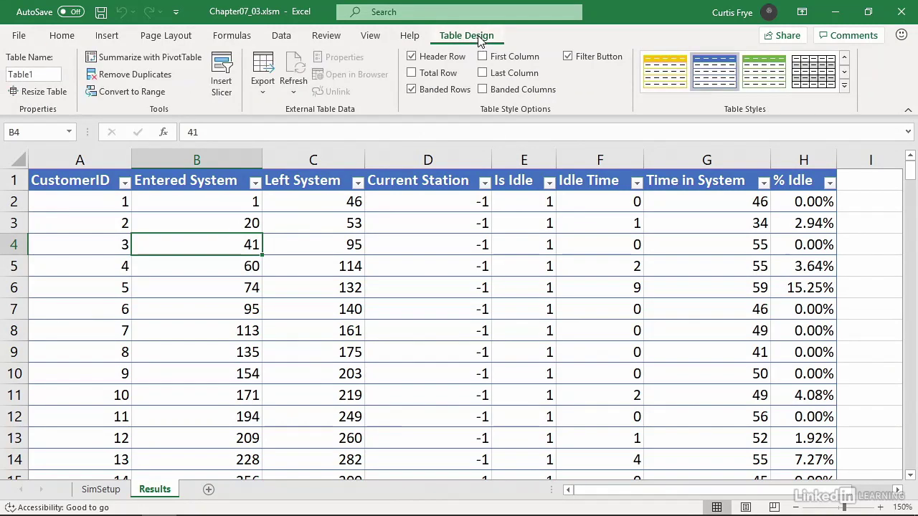
left_click(412, 73)
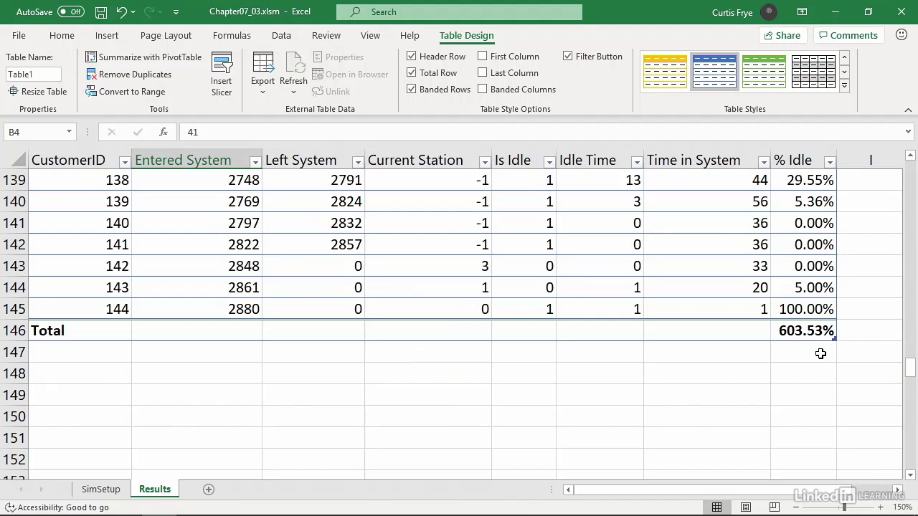
Step: Set the total row's % Idle summary to Average
left_click(808, 331)
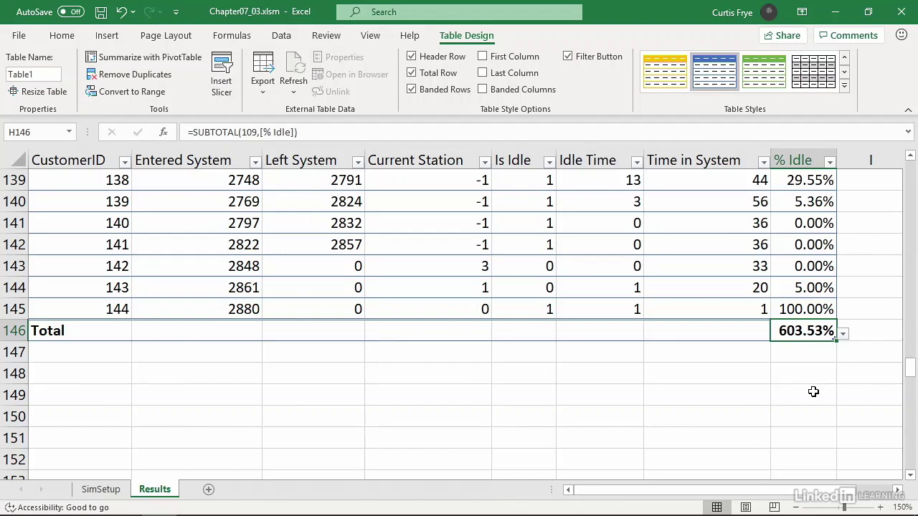
left_click(844, 334)
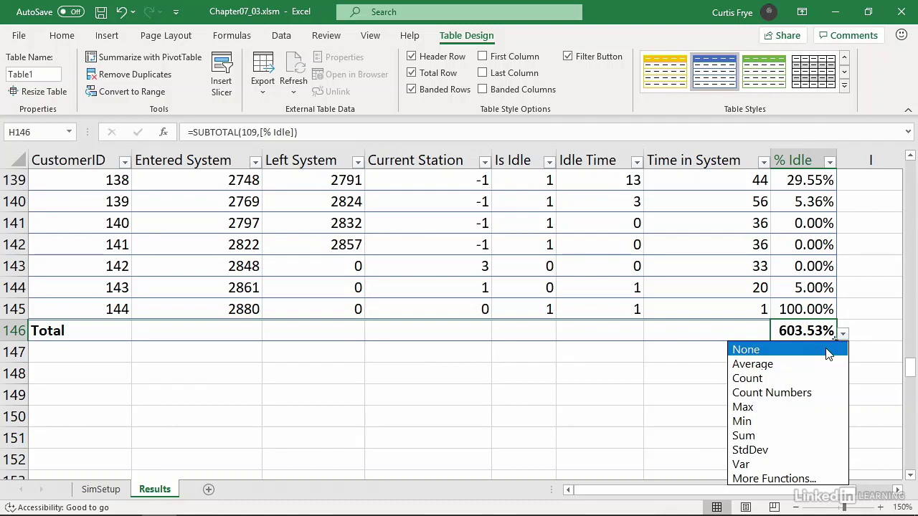
left_click(811, 364)
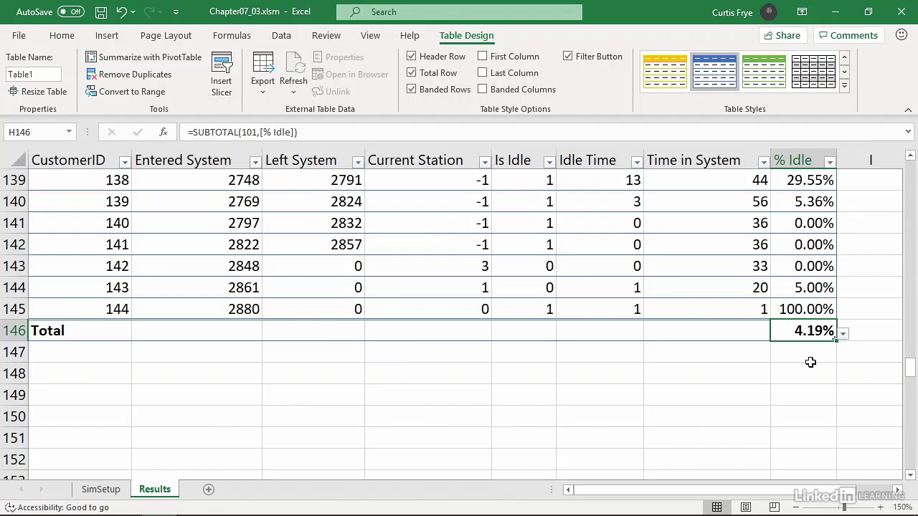
Step: Summarize both the Time in System and Idle Time columns with Sum in the total row
left_click(725, 335)
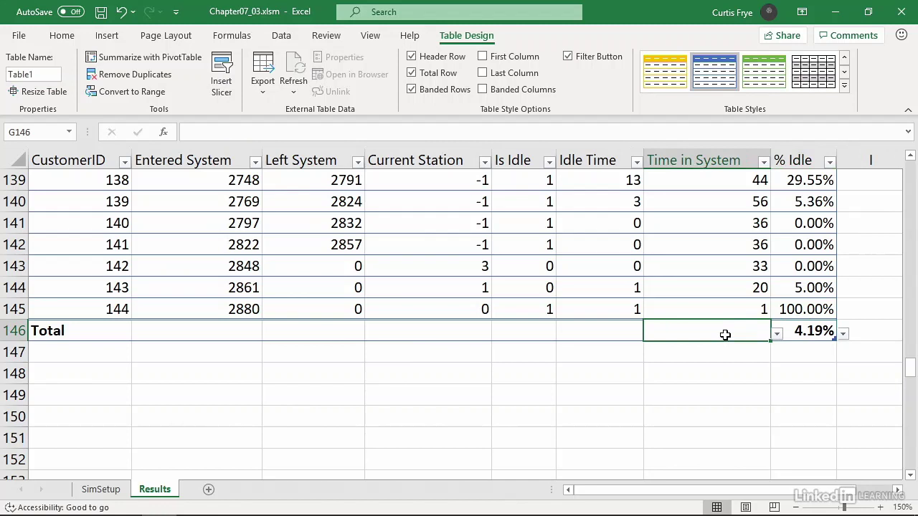
left_click(777, 335)
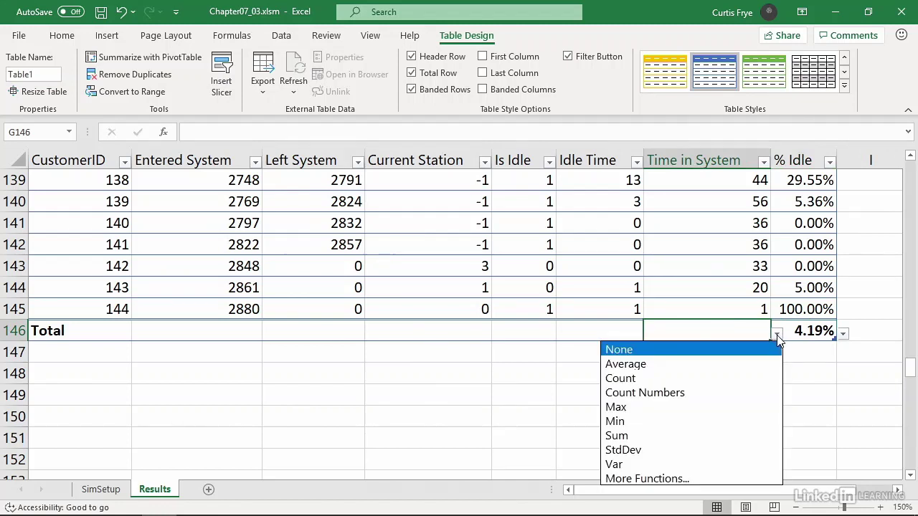
left_click(703, 437)
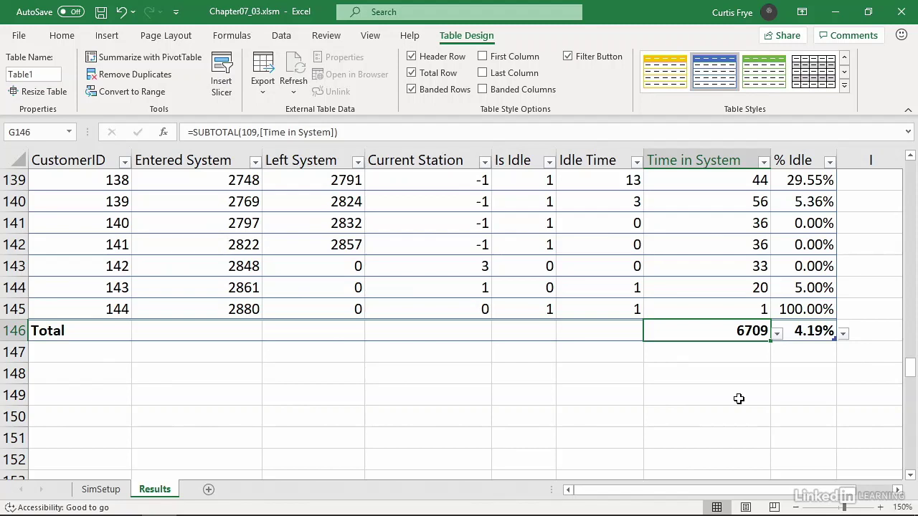
left_click(616, 333)
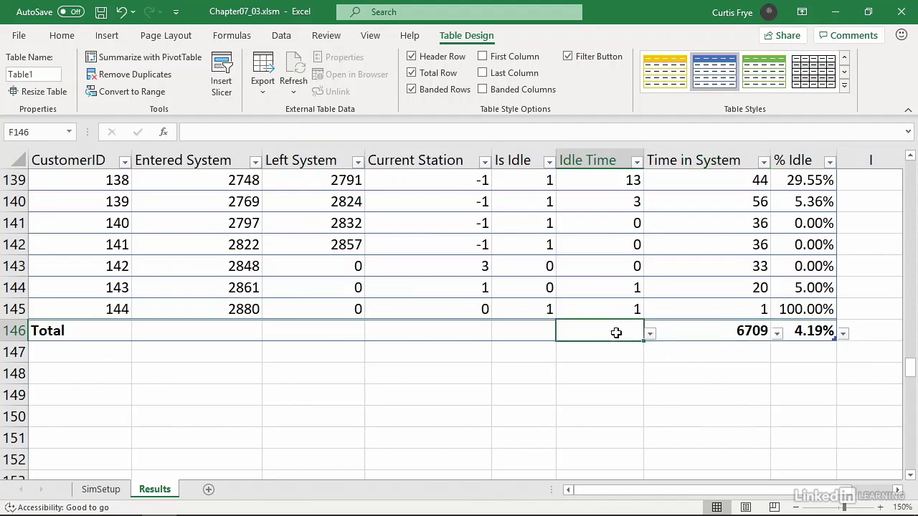
left_click(650, 334)
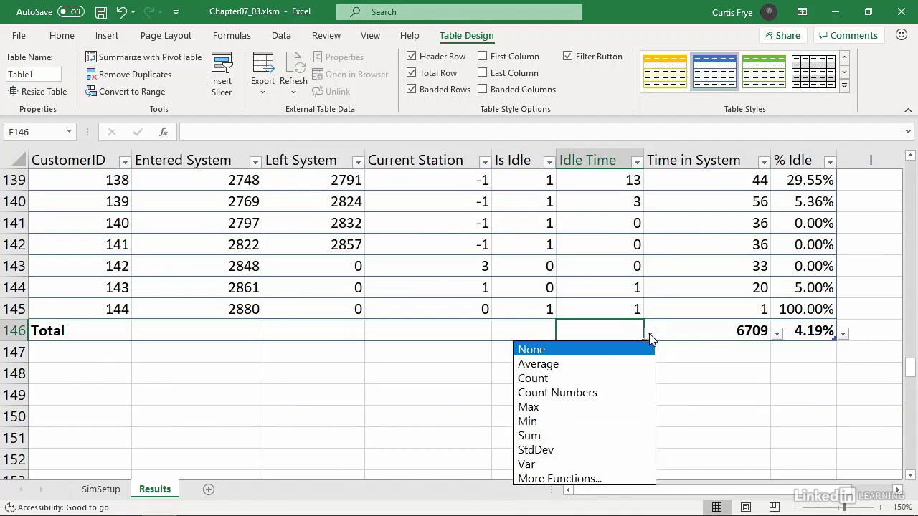
left_click(606, 435)
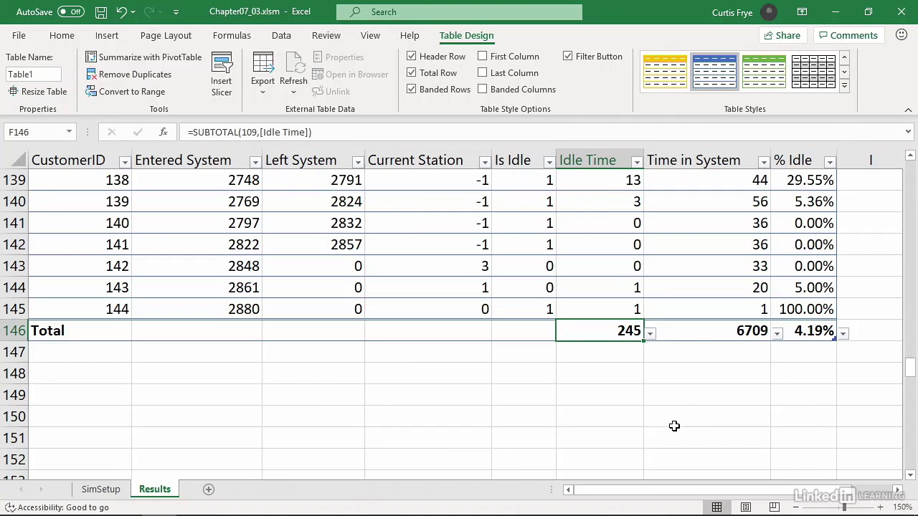
Step: Turn the results table's total row off and back on
left_click(415, 74)
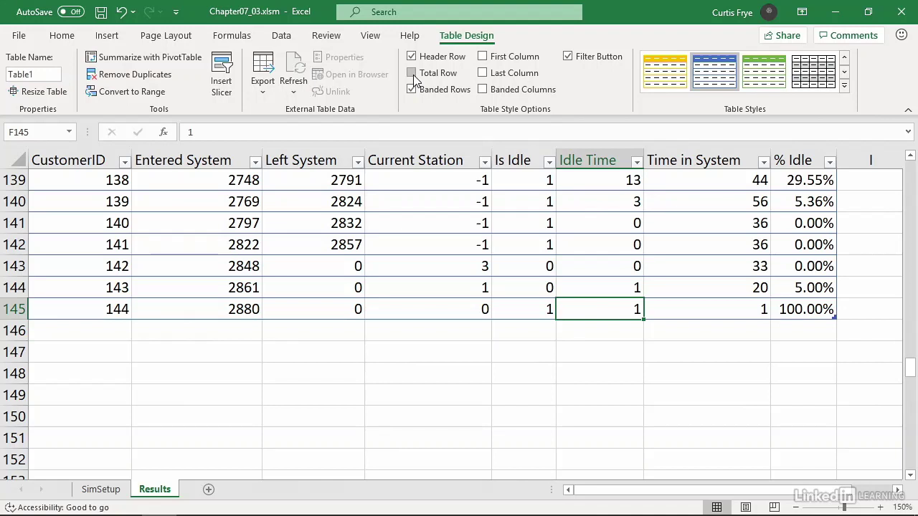
left_click(413, 73)
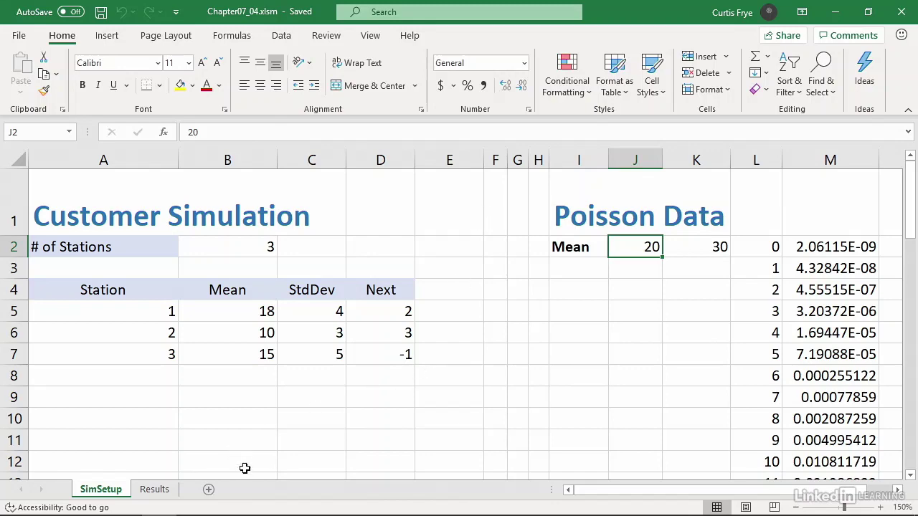
Step: In the Chapter07_04.xlsm workbook, sort the Results table by Left System from smallest to largest and review the reordered customers
left_click(155, 489)
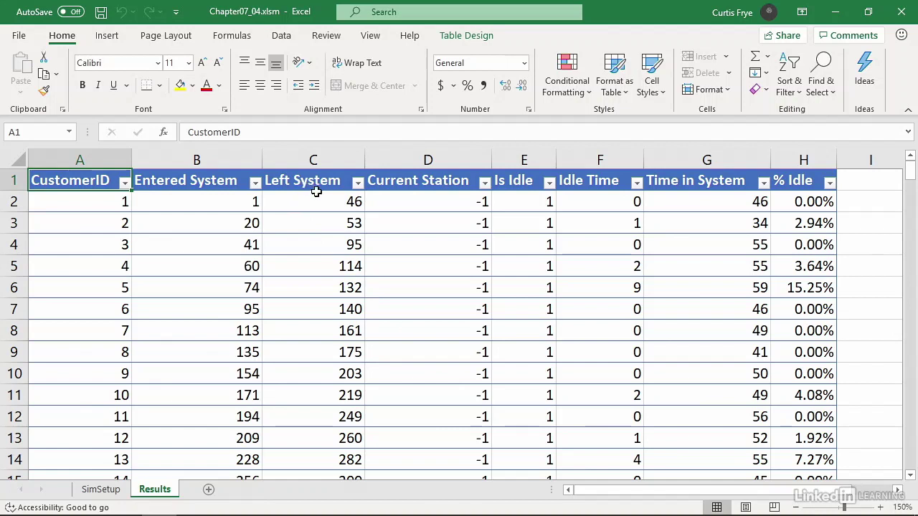
left_click(357, 182)
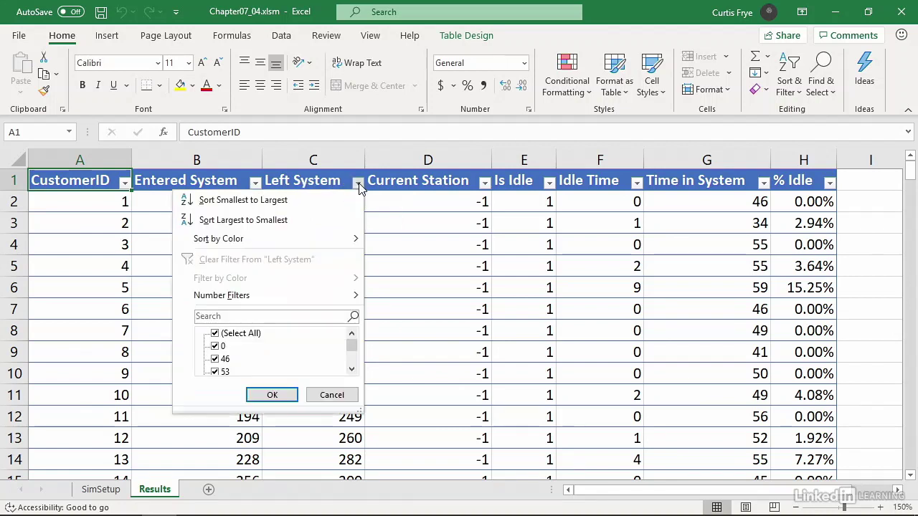
left_click(321, 202)
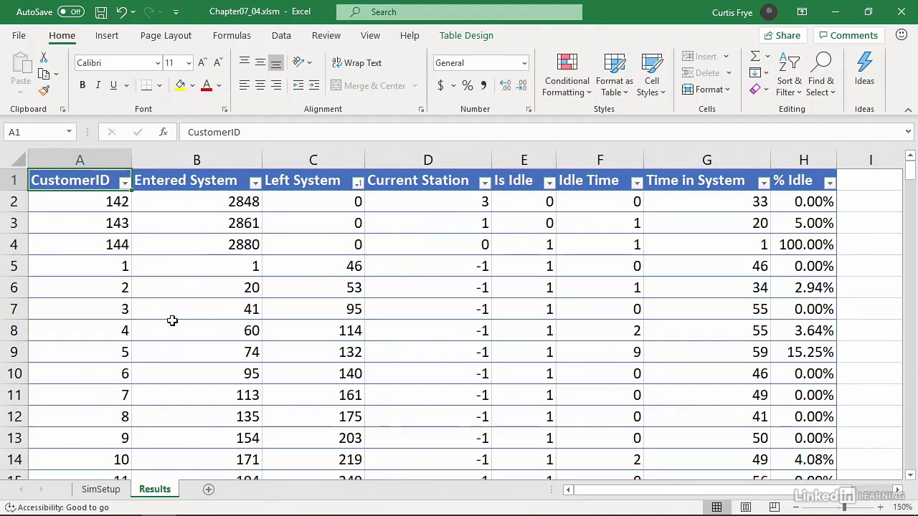
scroll(172, 320, "down", 2)
scroll(172, 321, "down", 2)
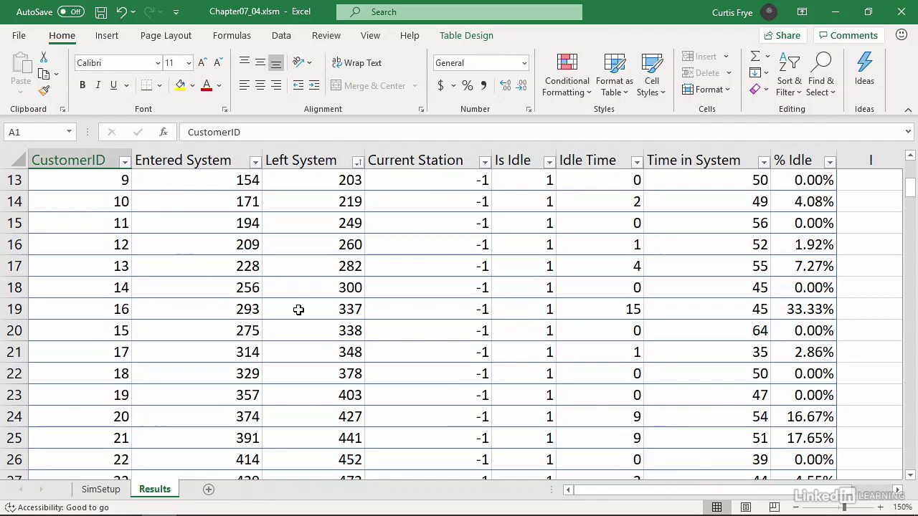
Step: Undo the Left System sort and select the first CustomerID cell, A2
key("ctrl+z")
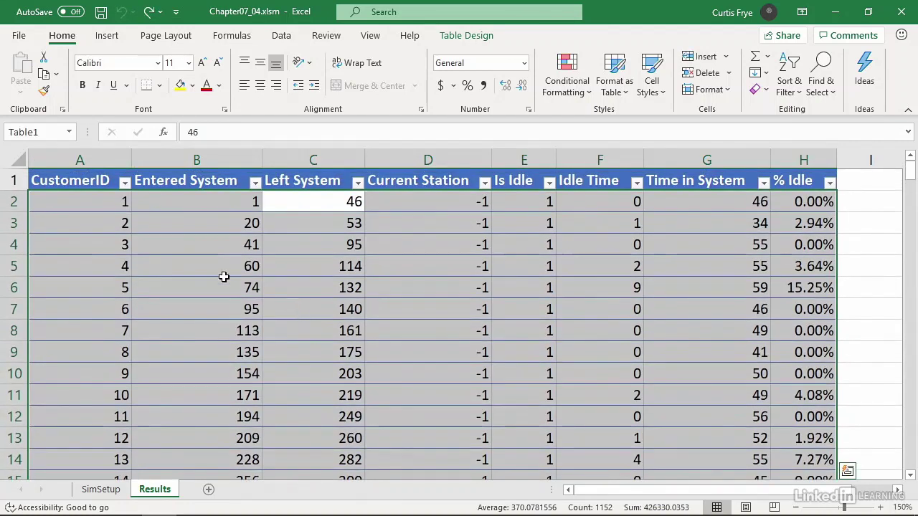
left_click(80, 202)
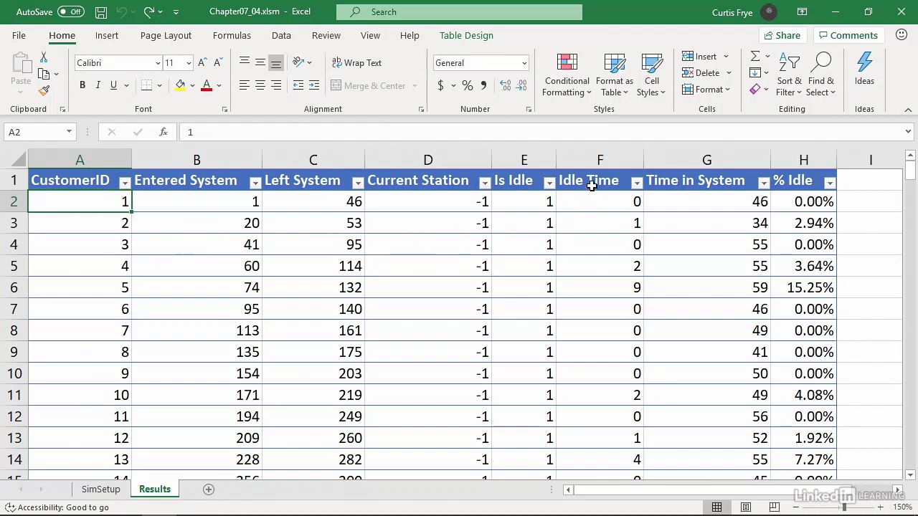
Step: Filter the Results table's Idle Time column to values greater than or equal to 10, and clear that filter
left_click(636, 182)
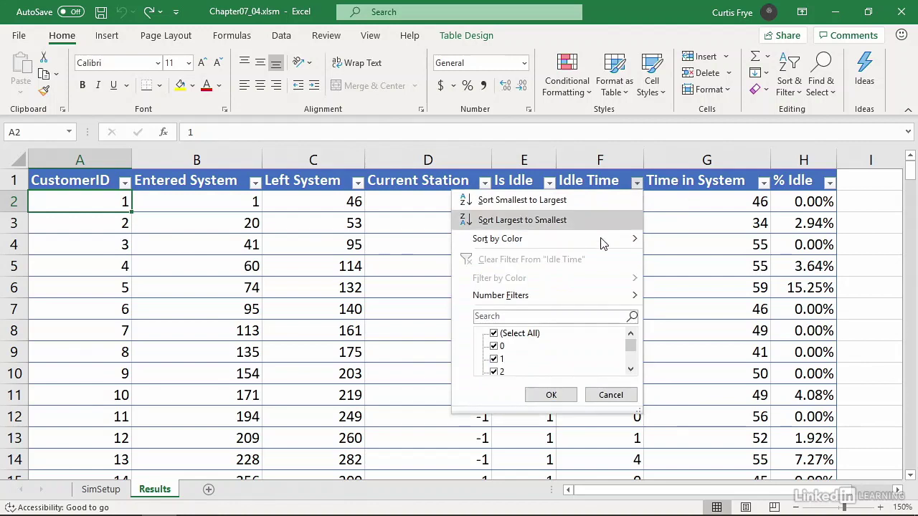
mouse_move(593, 296)
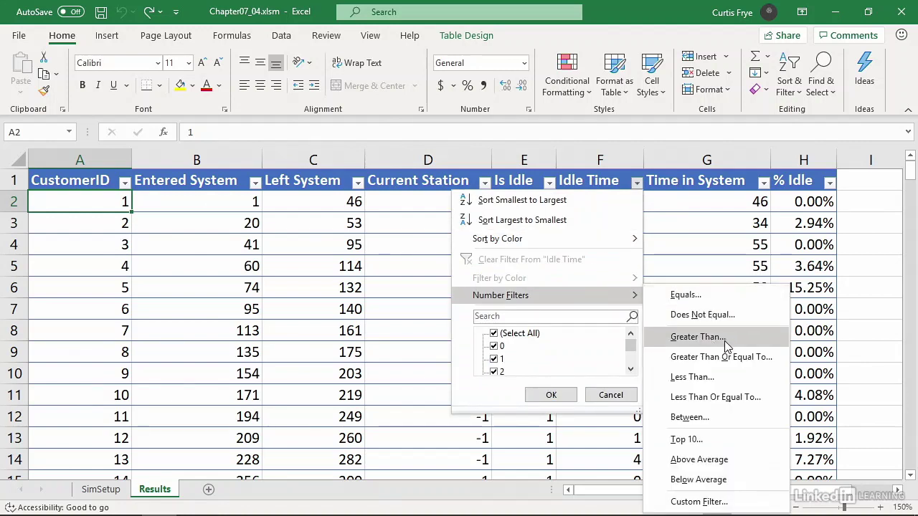
left_click(743, 358)
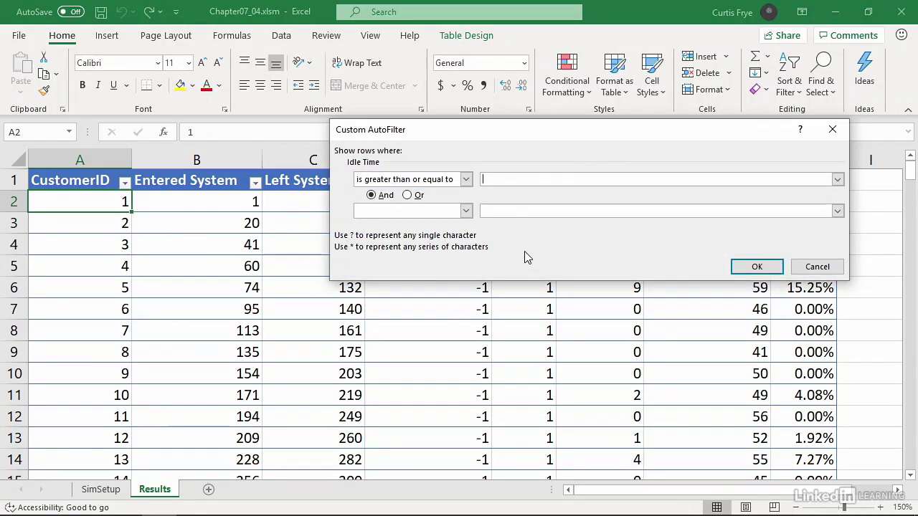
type("10")
left_click(759, 265)
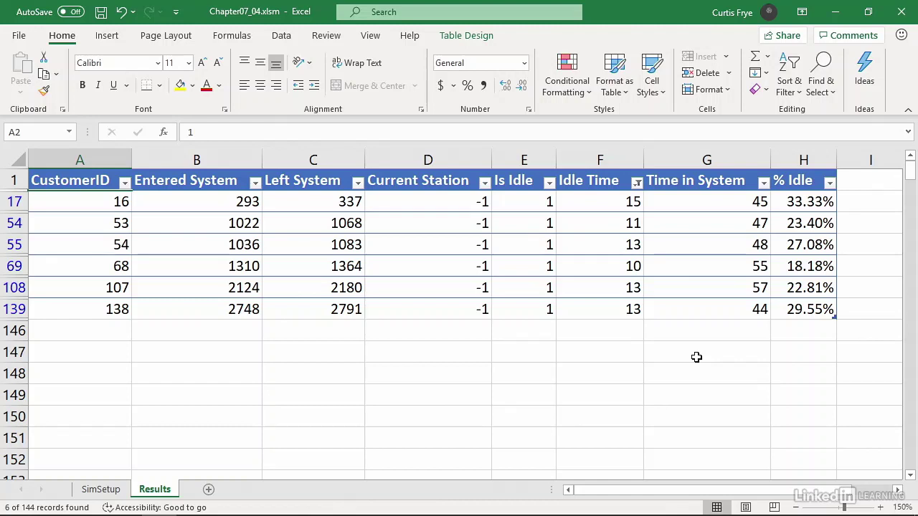
left_click(637, 185)
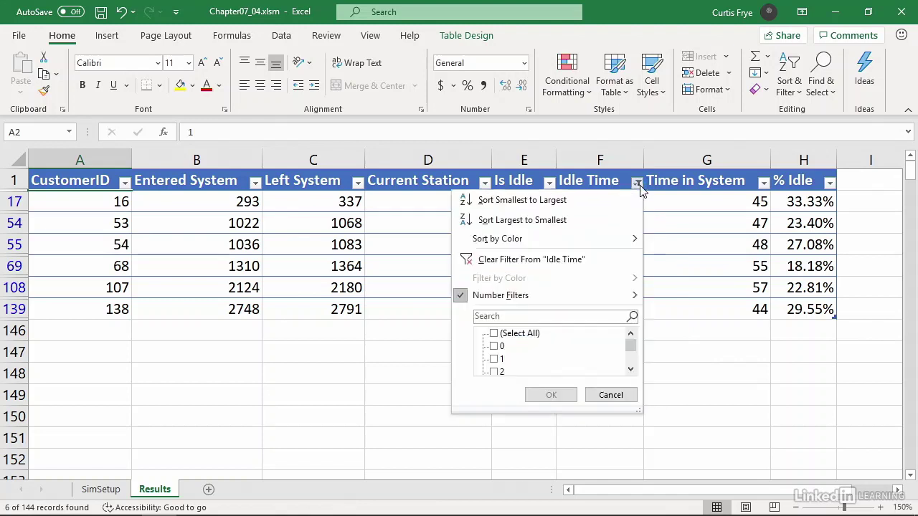
left_click(601, 261)
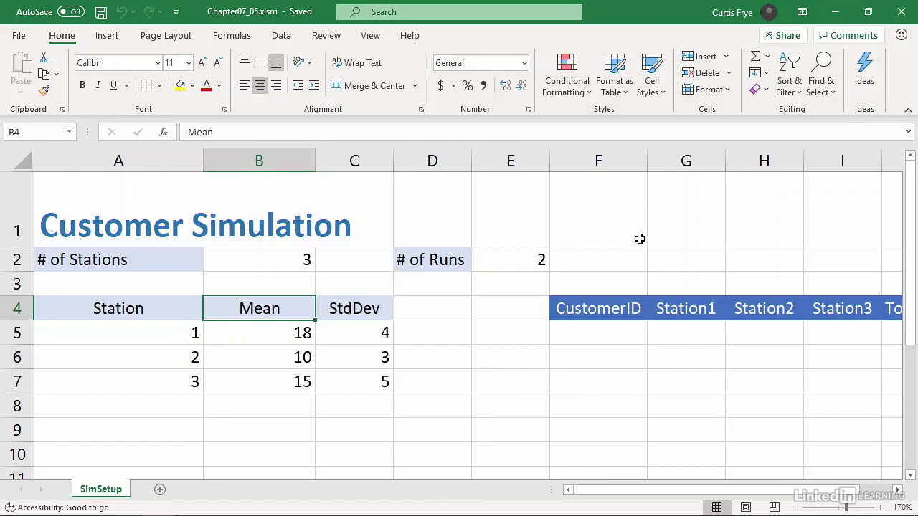
Step: In the Chapter07_05.xlsm workbook, open the VBA code editor and review the MainTest procedure in Module1 through End Sub
key("alt+F11")
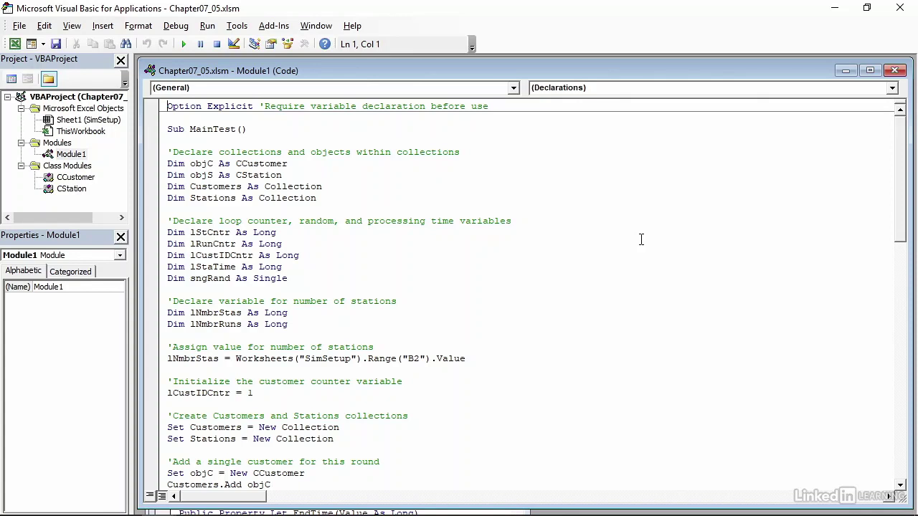
scroll(642, 240, "down", 4)
scroll(641, 240, "down", 3)
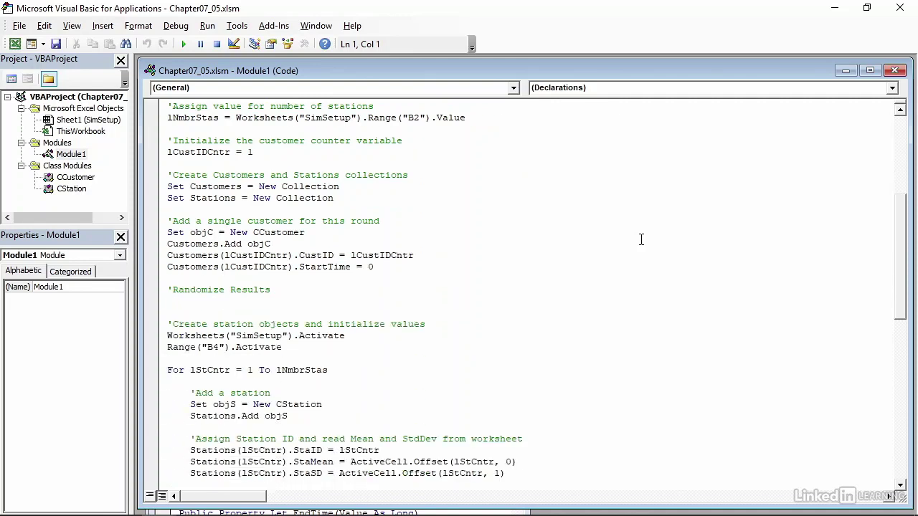
scroll(641, 239, "down", 6)
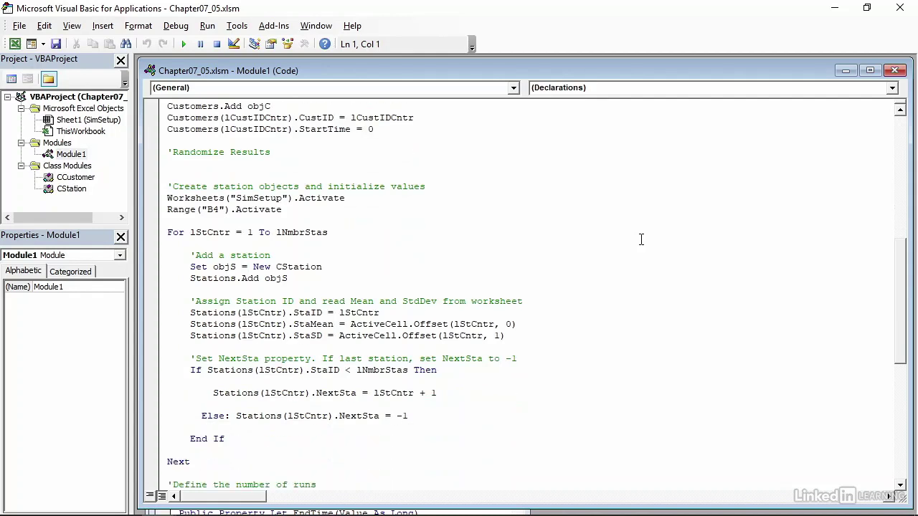
scroll(641, 240, "down", 5)
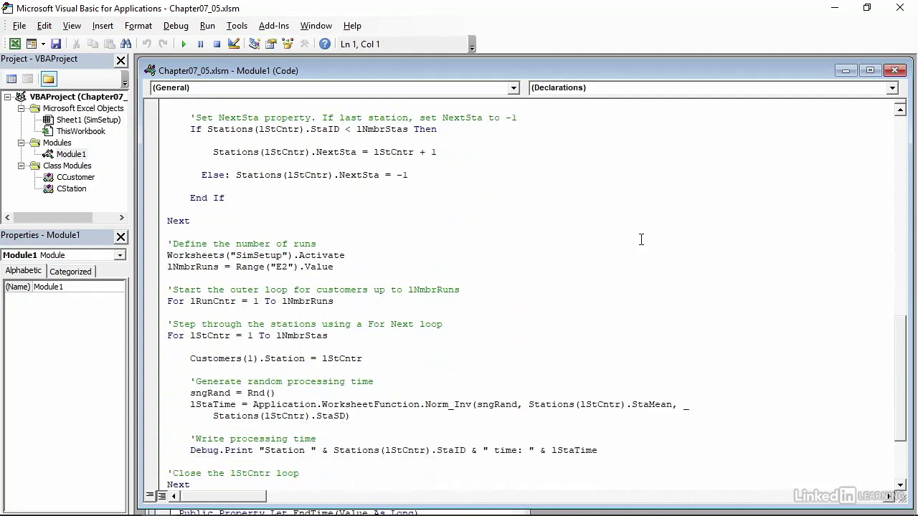
scroll(641, 240, "down", 4)
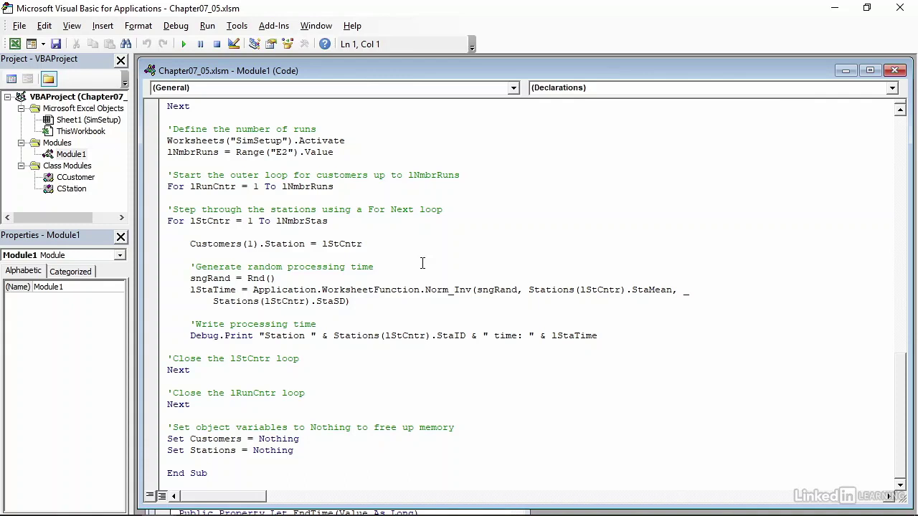
Step: Show the Immediate window and run the MainTest procedure to print the station processing times
key("ctrl+g")
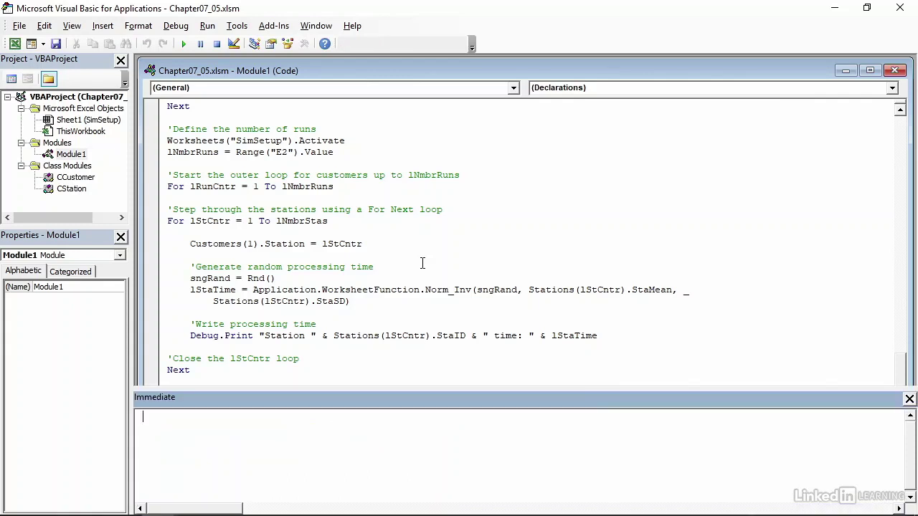
left_click(612, 336)
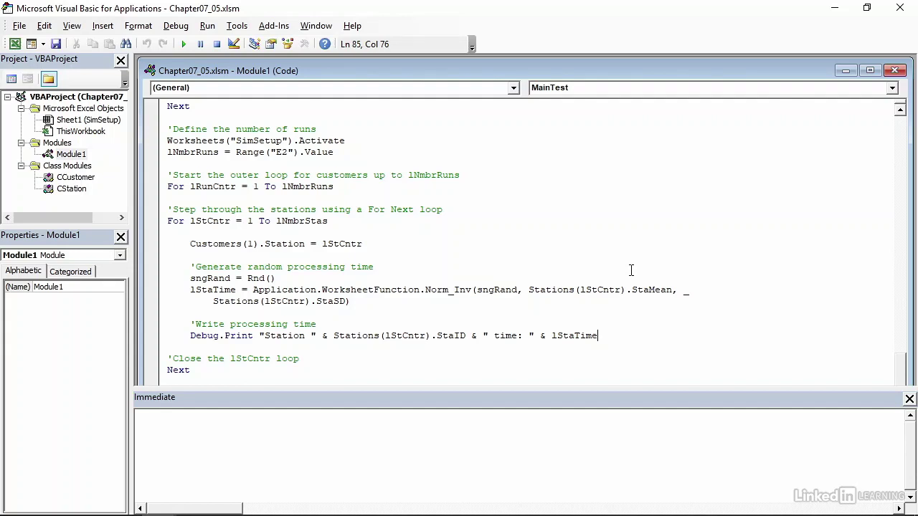
key("F5")
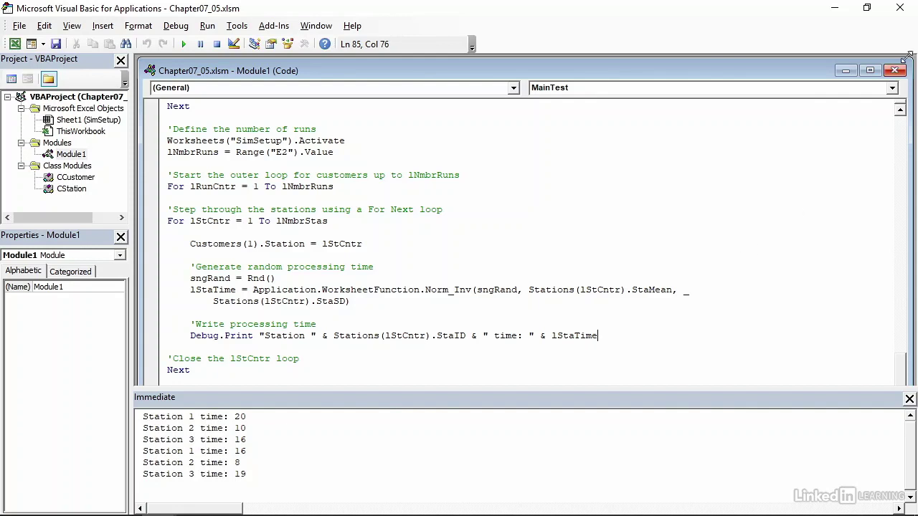
Step: Close the VBA editor, then close and reopen the Chapter07_05.xlsm workbook
left_click(901, 10)
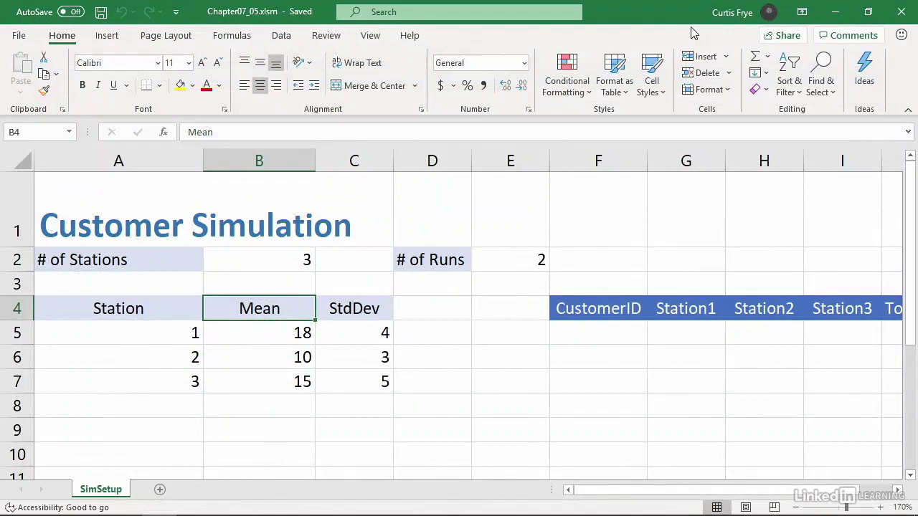
key("ctrl+w")
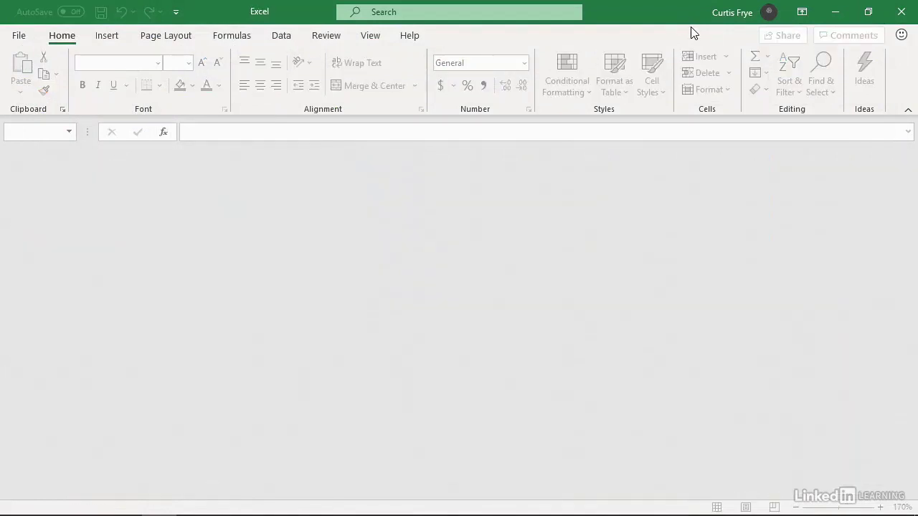
key("ctrl+o")
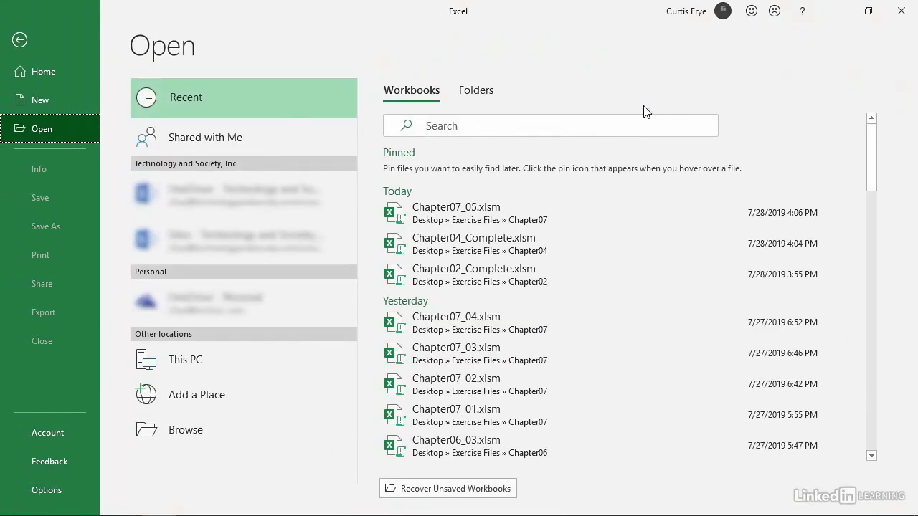
left_click(569, 214)
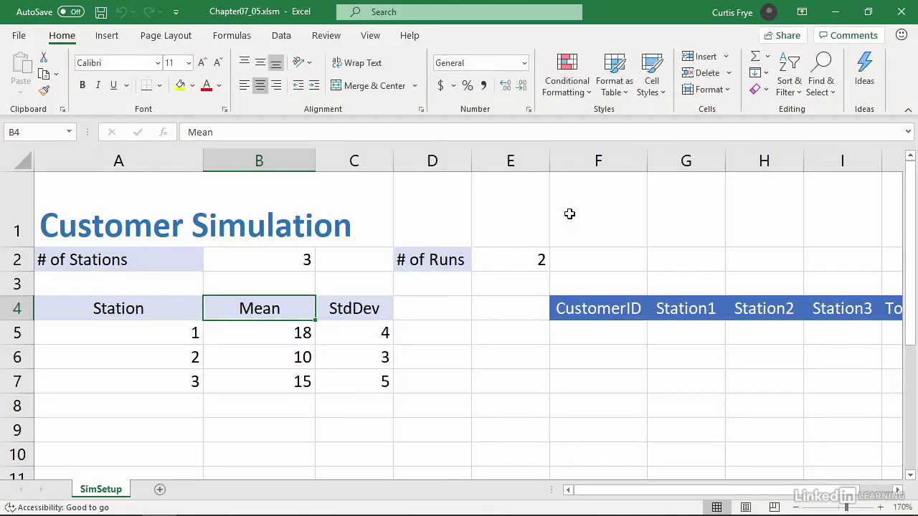
Step: In the VBA editor, clear the old Immediate window output and rerun MainTest from Module1
key("alt+F11")
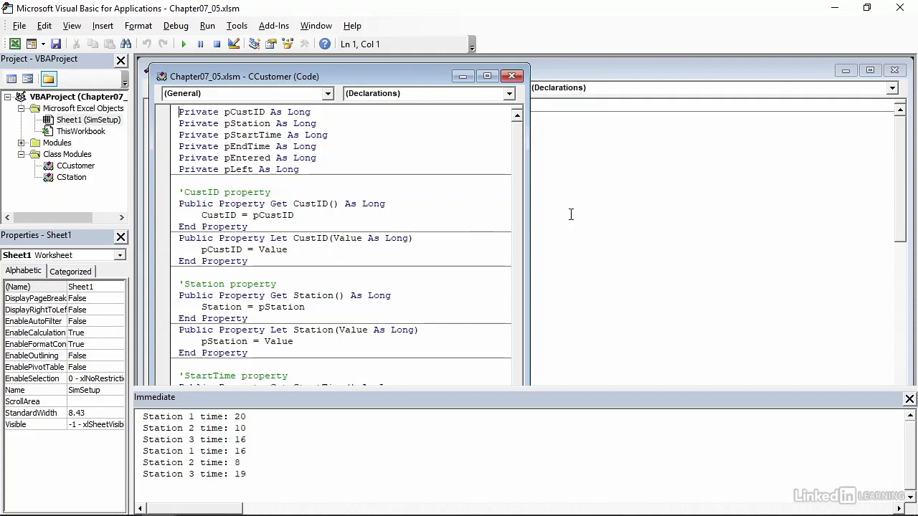
left_click(592, 74)
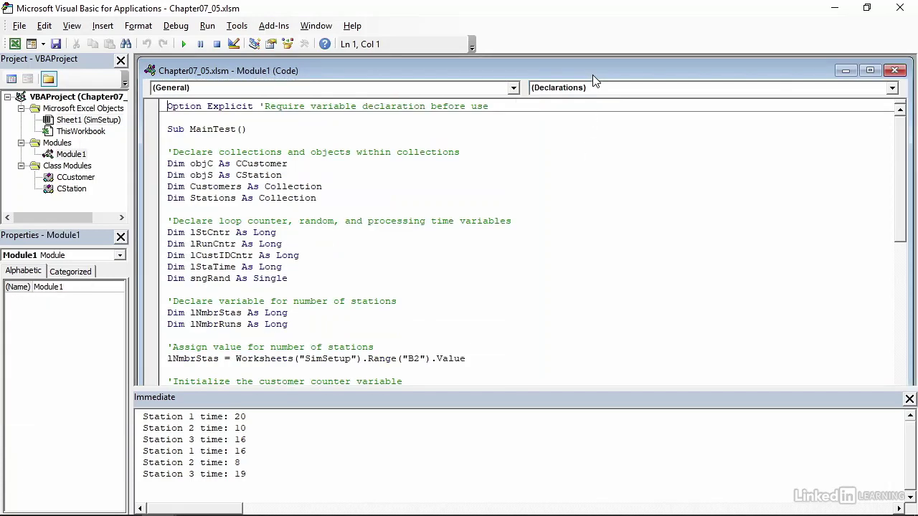
left_click_drag(264, 486, 120, 422)
key("Delete")
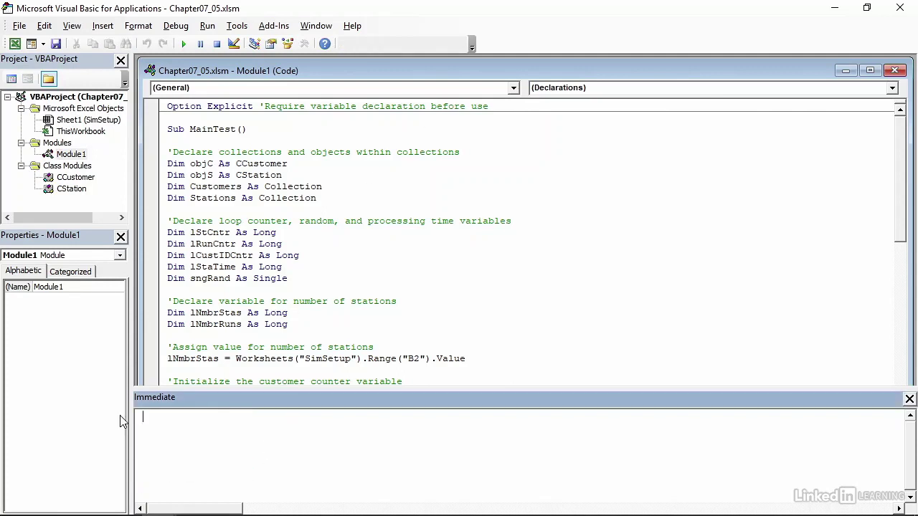
left_click(424, 317)
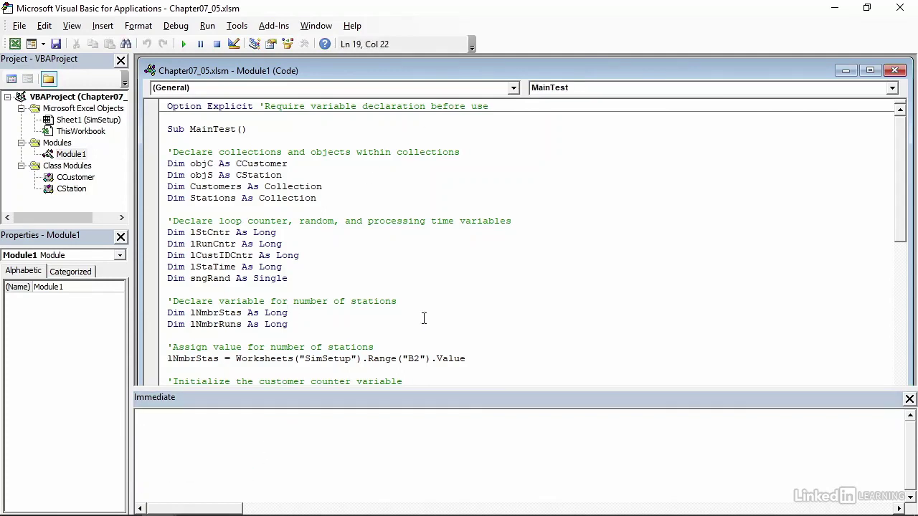
key("F5")
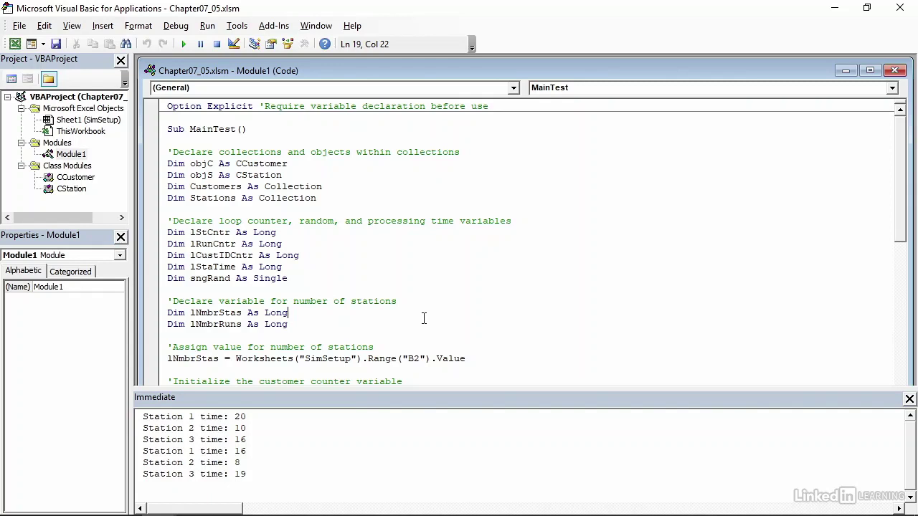
Step: Add a Randomize statement below the 'Randomize Results comment in MainTest
scroll(467, 302, "down", 4)
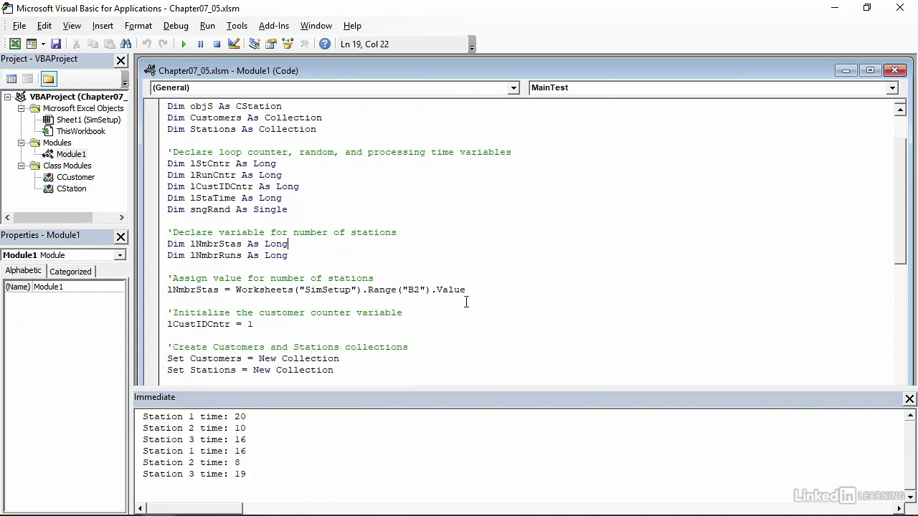
scroll(466, 301, "down", 3)
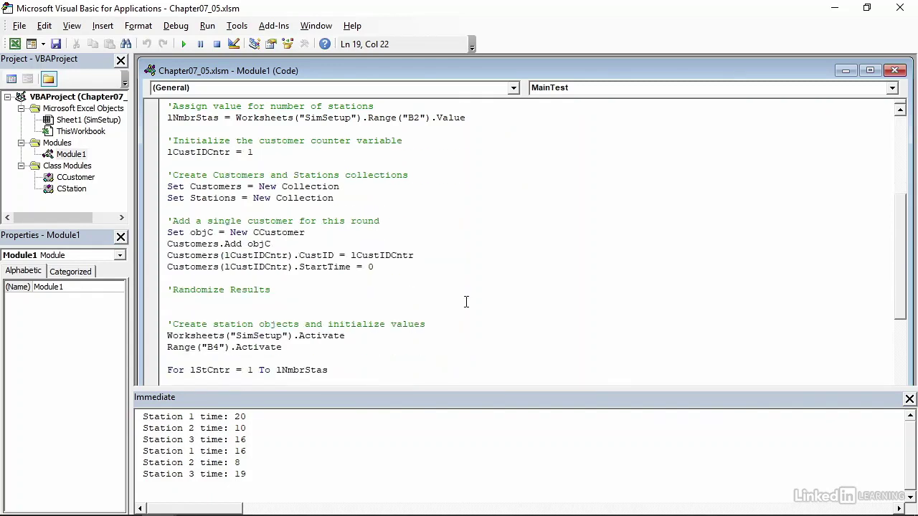
left_click(286, 300)
type("Randomize")
key("Return")
Step: Leave the code editor and reload Chapter07_05.xlsm by closing the workbook and opening it again
left_click(901, 8)
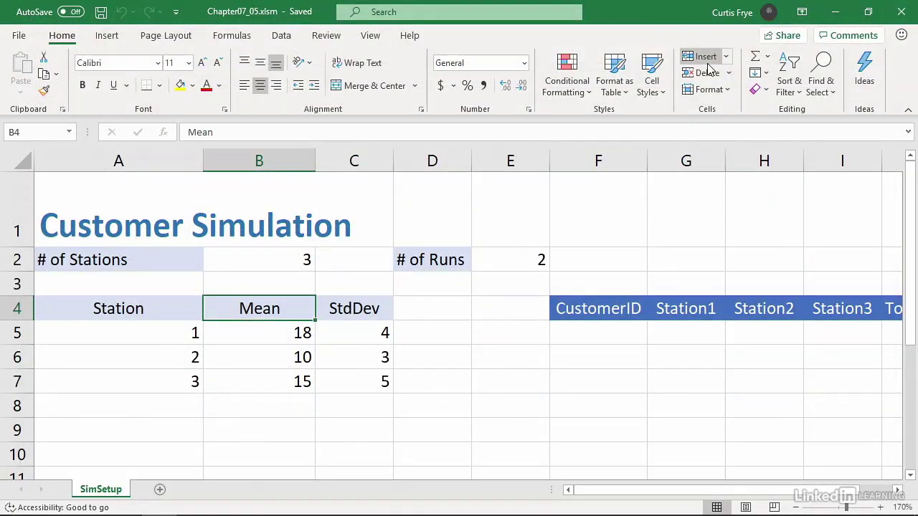
key("ctrl+w")
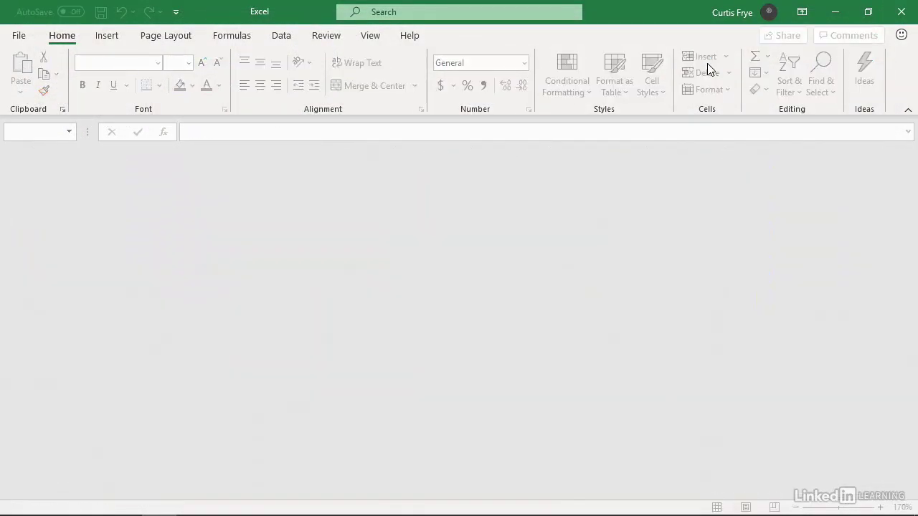
key("ctrl+o")
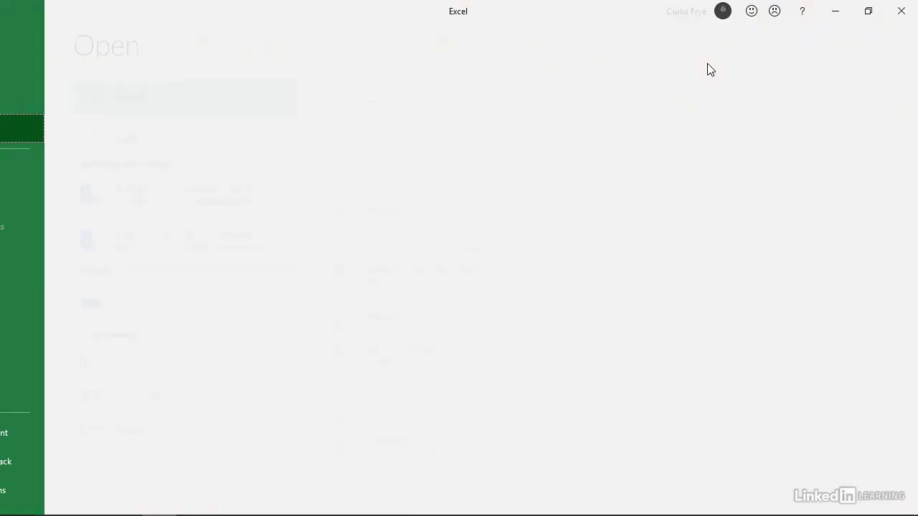
left_click(540, 209)
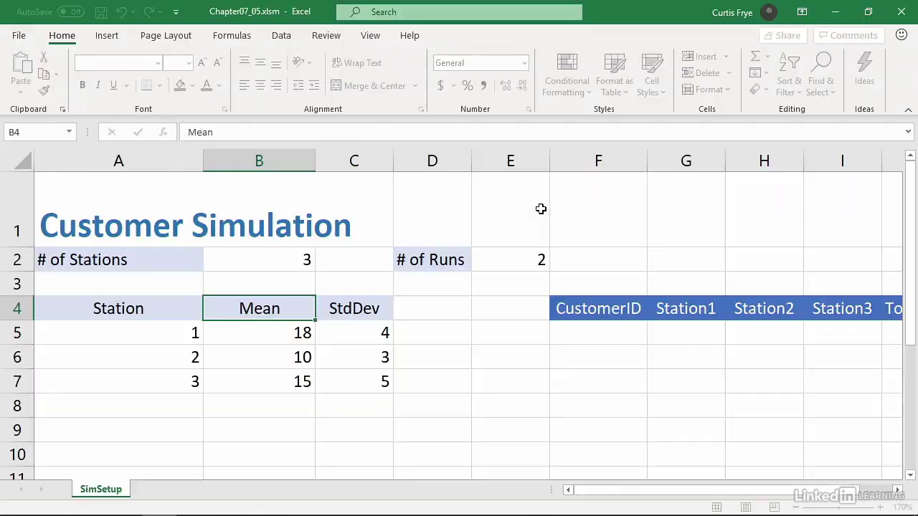
Step: Return to Module1 in the VBA editor, empty the Immediate window and run MainTest with the Randomize statement
key("alt+F11")
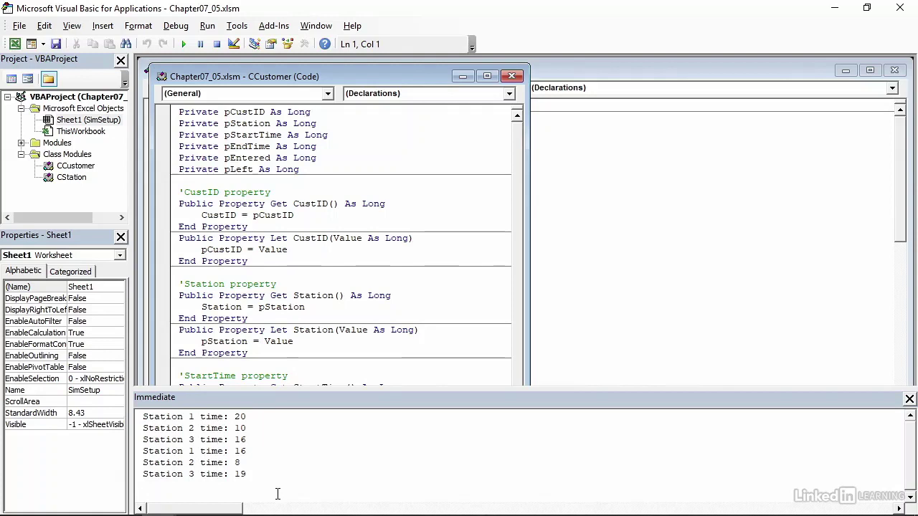
left_click_drag(276, 492, 115, 408)
key("Delete")
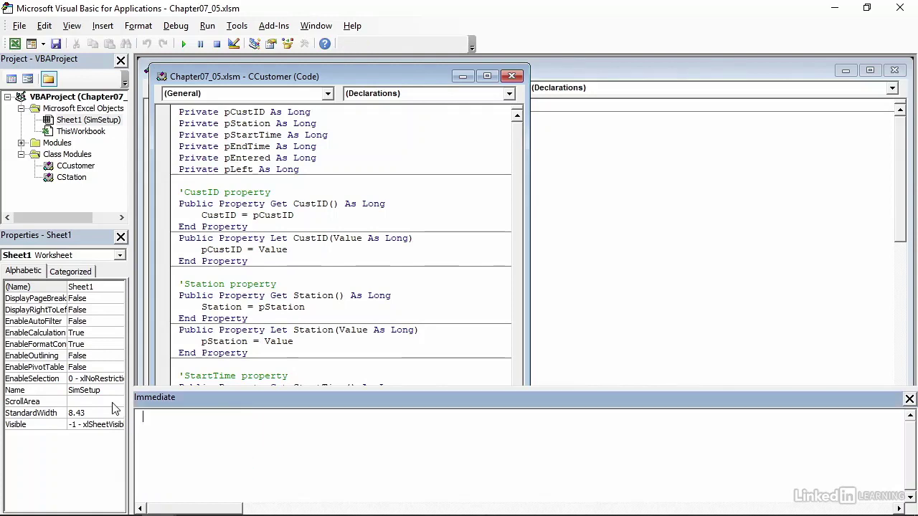
left_click(626, 70)
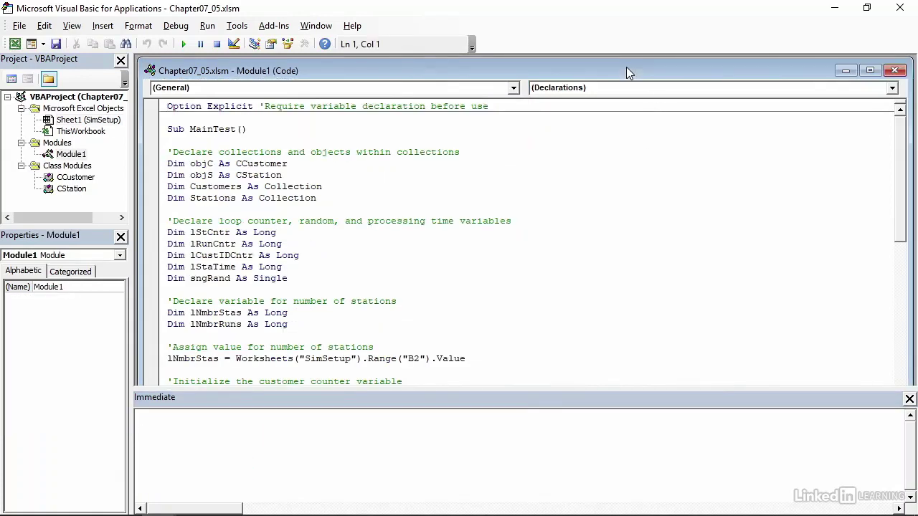
left_click(552, 211)
key("F5")
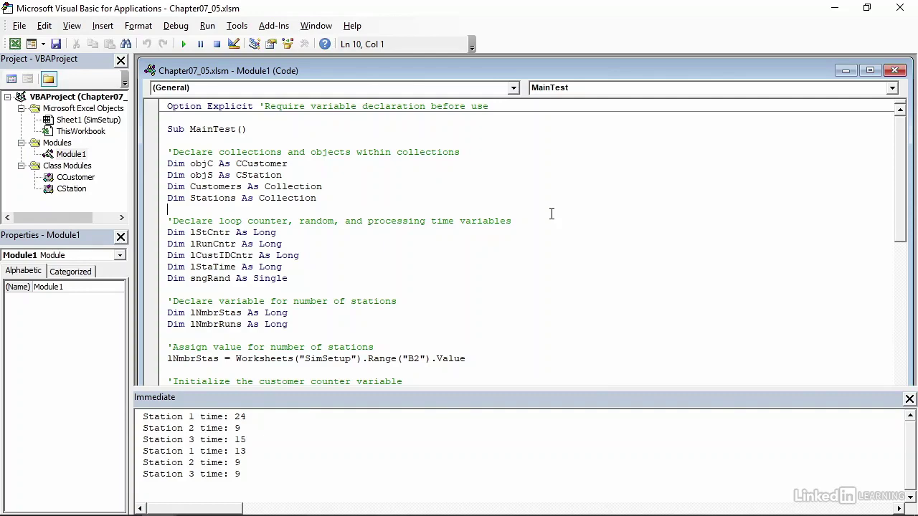
Step: Leave the code editor, close Chapter07_05.xlsm, and open Chapter04_Complete.xlsm from the recent workbooks with its macros enabled
left_click(900, 10)
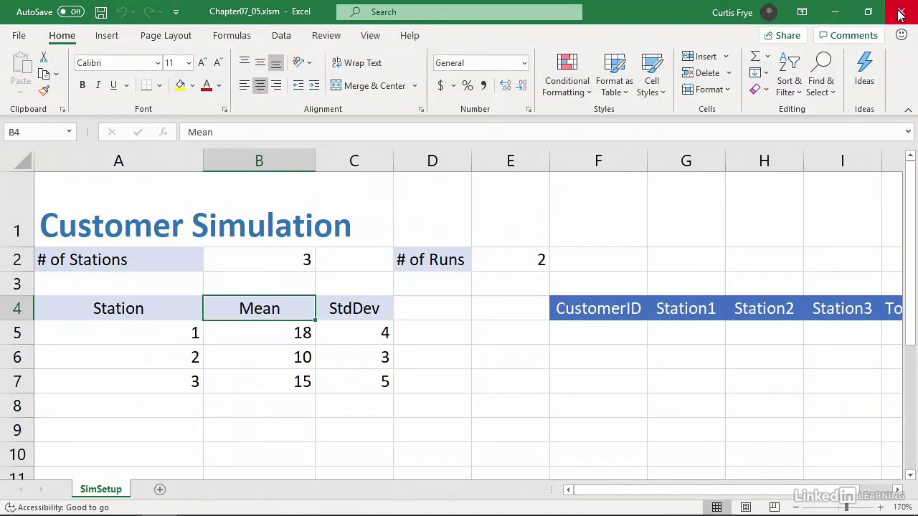
left_click(901, 12)
key("ctrl+o")
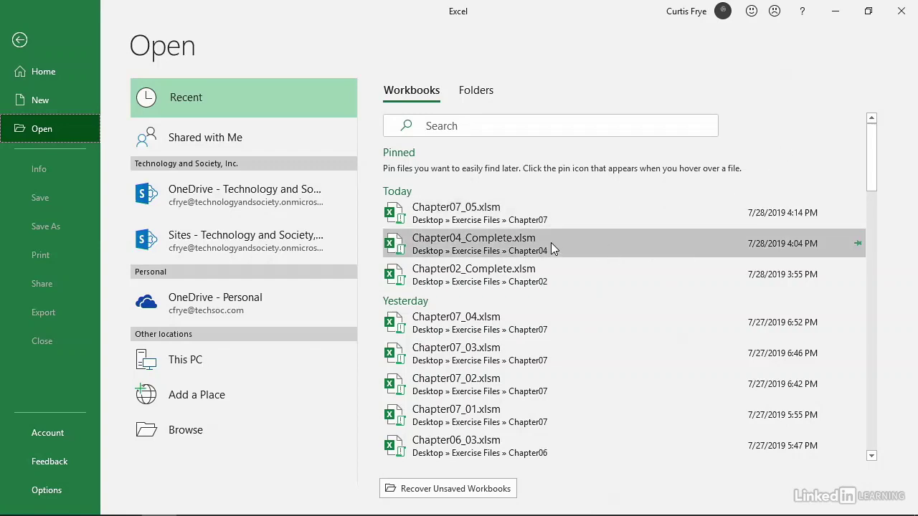
left_click(551, 242)
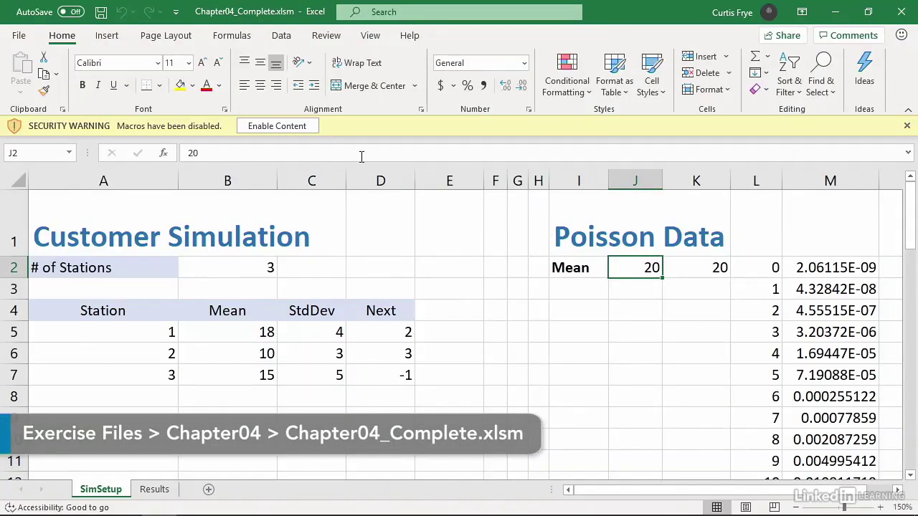
left_click(296, 127)
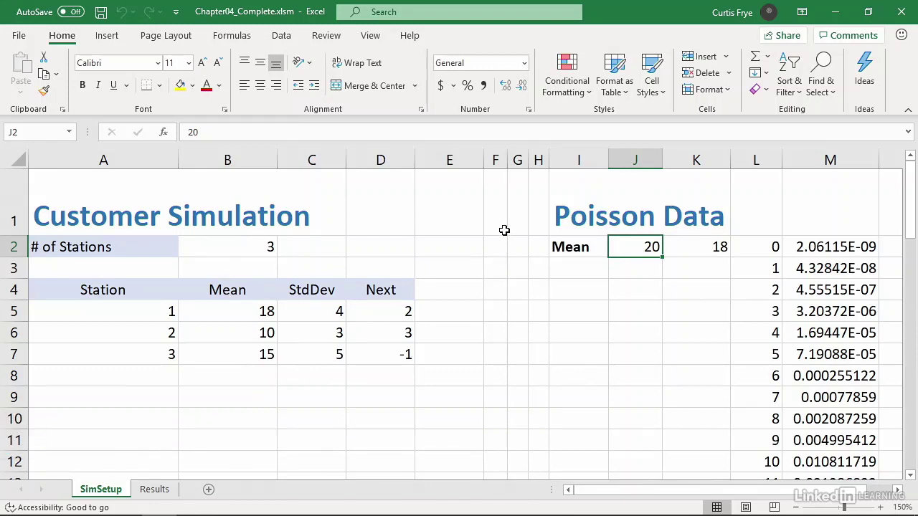
Step: In the VBA editor, close the Immediate window and examine the MainCode line that makes each customer spend at least one tick in a station
key("alt+F11")
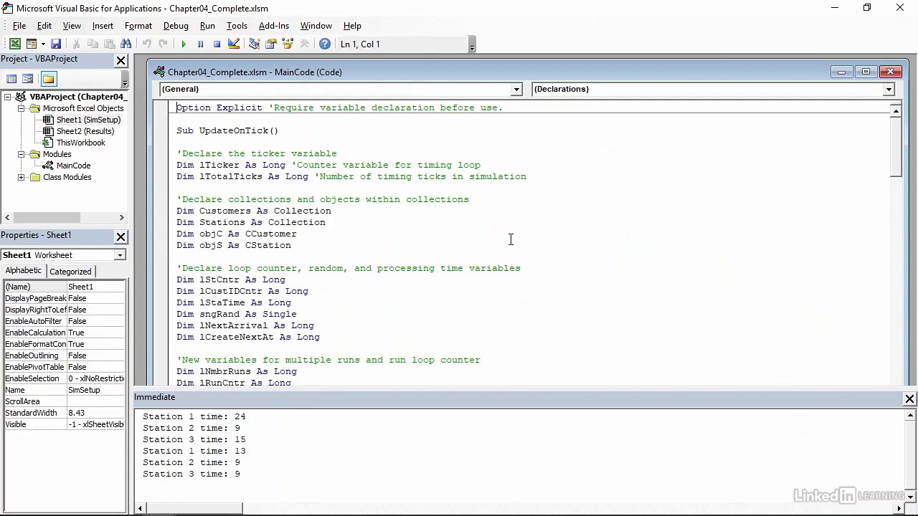
left_click(909, 399)
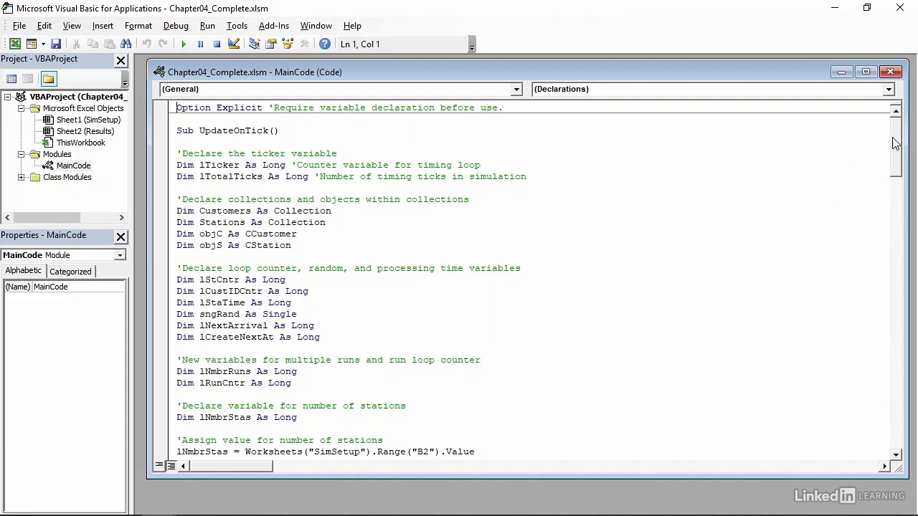
left_click_drag(896, 141, 885, 334)
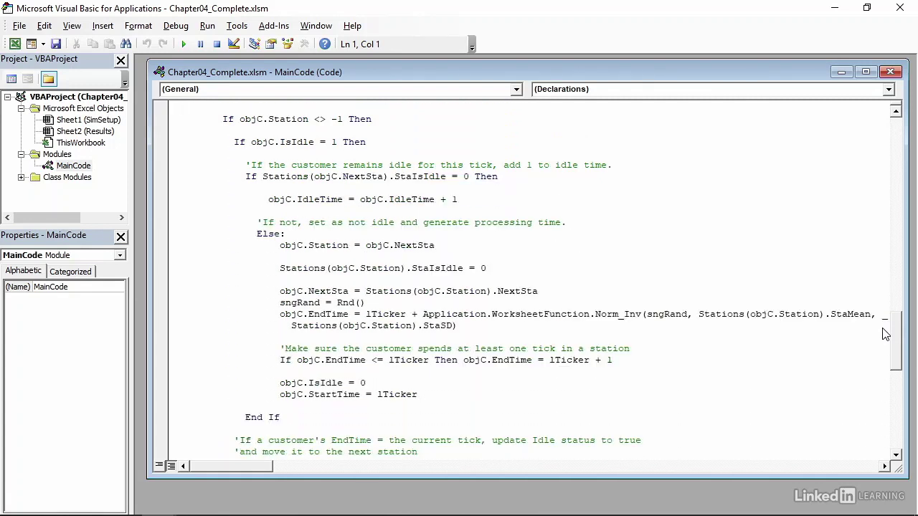
left_click(684, 362)
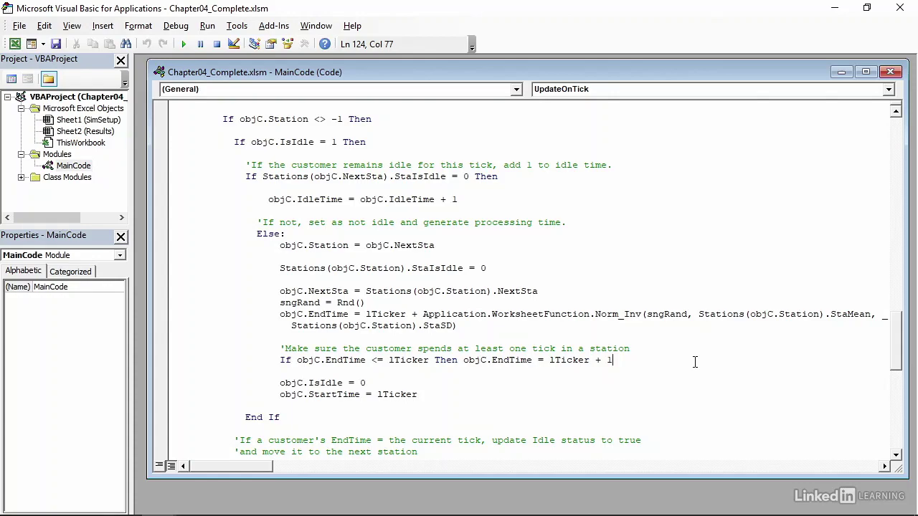
Step: Back on the SimSetup sheet, delete the zero entry in L2:M2 of the Poisson data so the cells below shift up
key("alt+F11")
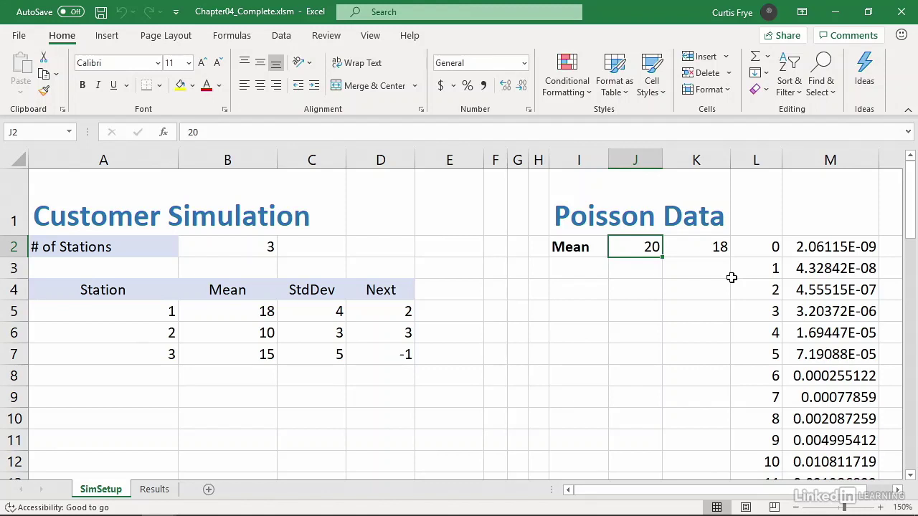
left_click_drag(750, 249, 811, 247)
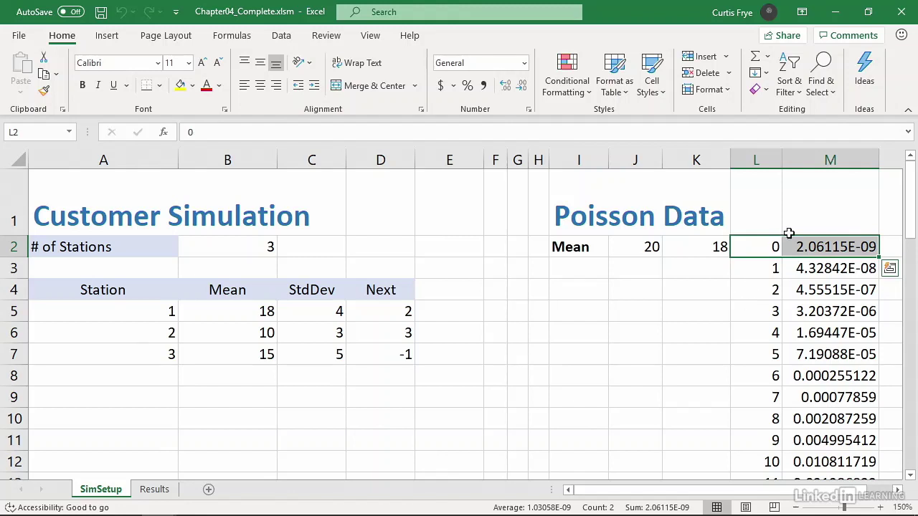
left_click(705, 75)
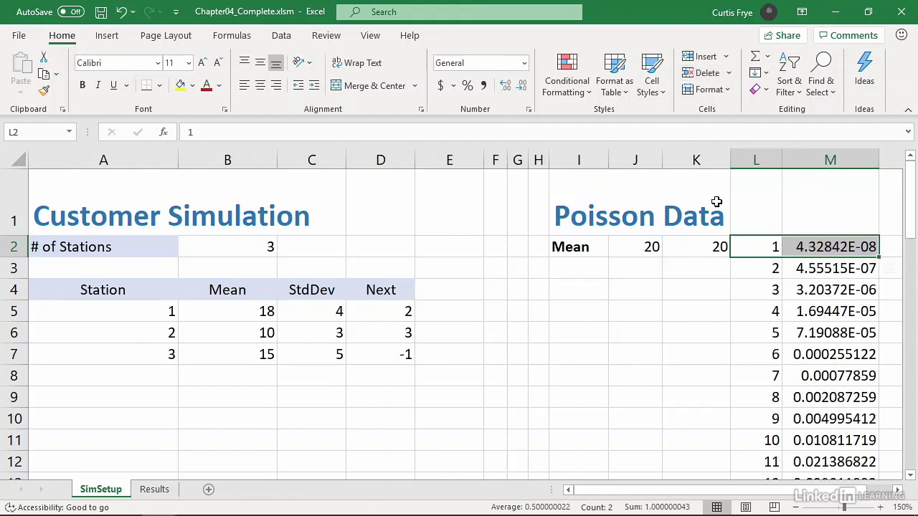
left_click(757, 248)
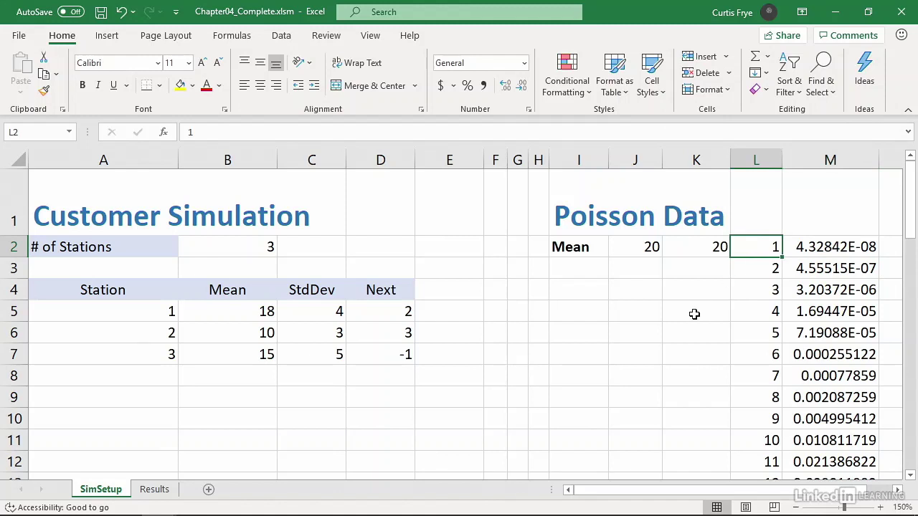